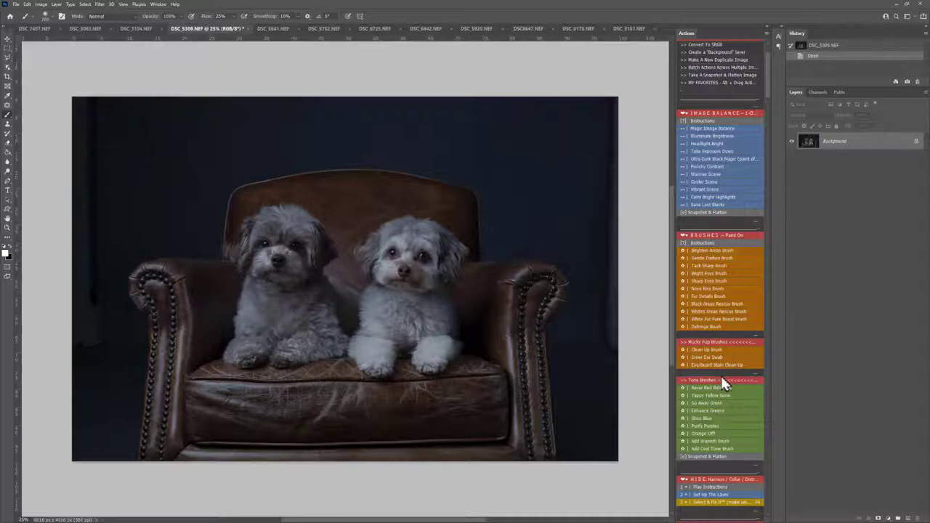
# Step: Apply the Magic Image Balance correction and toggle it off and on to compare
pyautogui.scroll(-2, 766, 67)
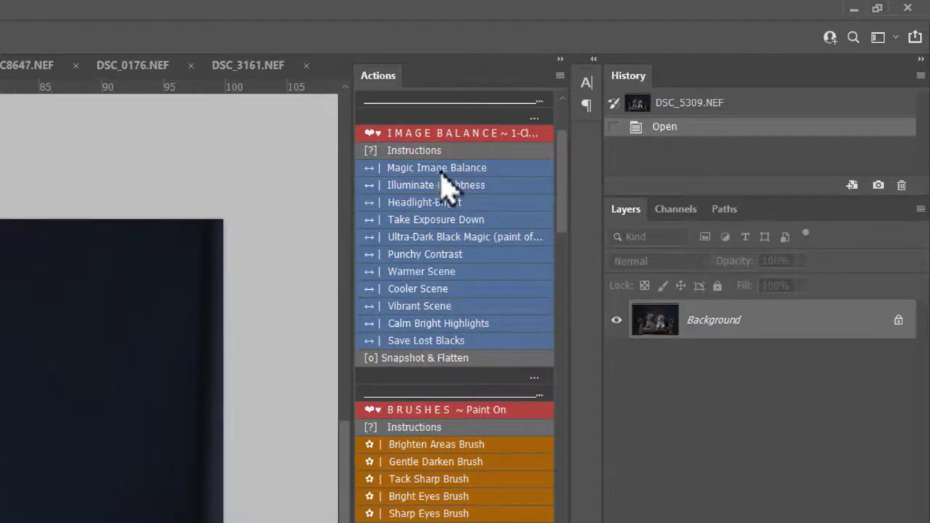
pyautogui.click(411, 172)
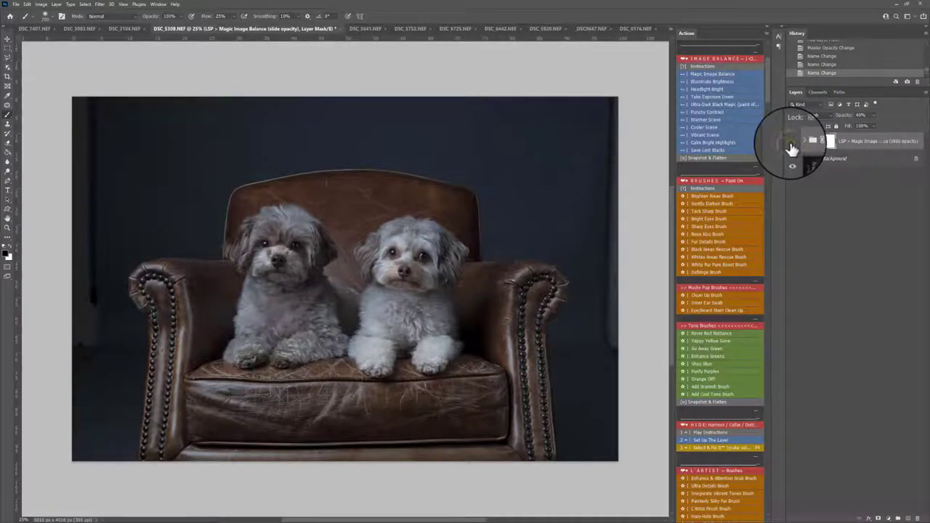
pyautogui.click(793, 144)
pyautogui.click(792, 142)
pyautogui.click(793, 143)
pyautogui.click(793, 143)
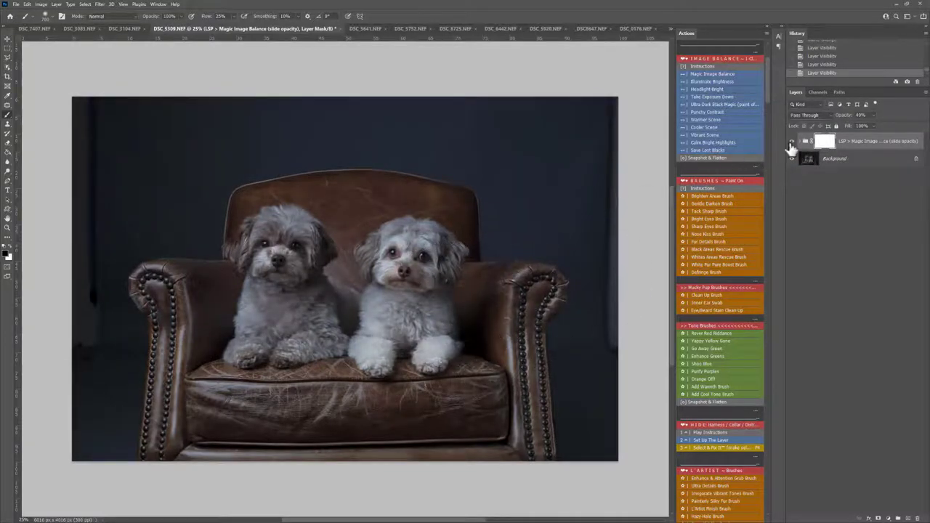
pyautogui.click(792, 142)
pyautogui.click(792, 142)
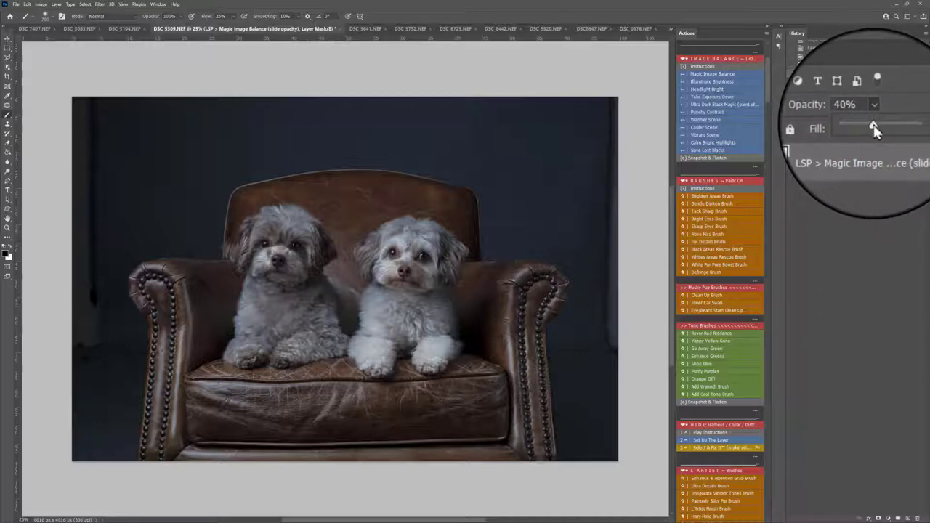
# Step: Set the Magic Image Balance group's opacity to about 60%
pyautogui.moveTo(875, 124)
pyautogui.mouseDown()
pyautogui.moveTo(892, 129)
pyautogui.moveTo(863, 126)
pyautogui.moveTo(879, 135)
pyautogui.moveTo(879, 125)
pyautogui.mouseUp()
pyautogui.click(800, 144)
pyautogui.click(806, 141)
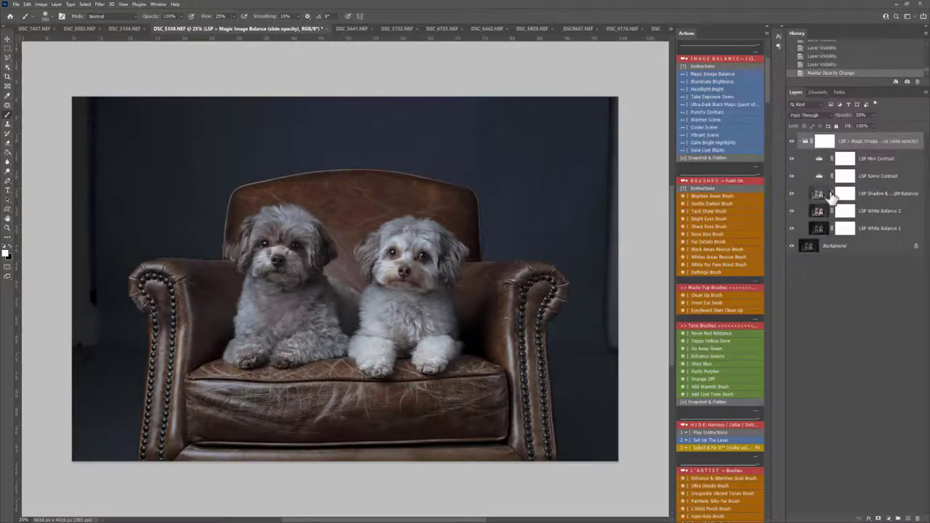
pyautogui.click(806, 142)
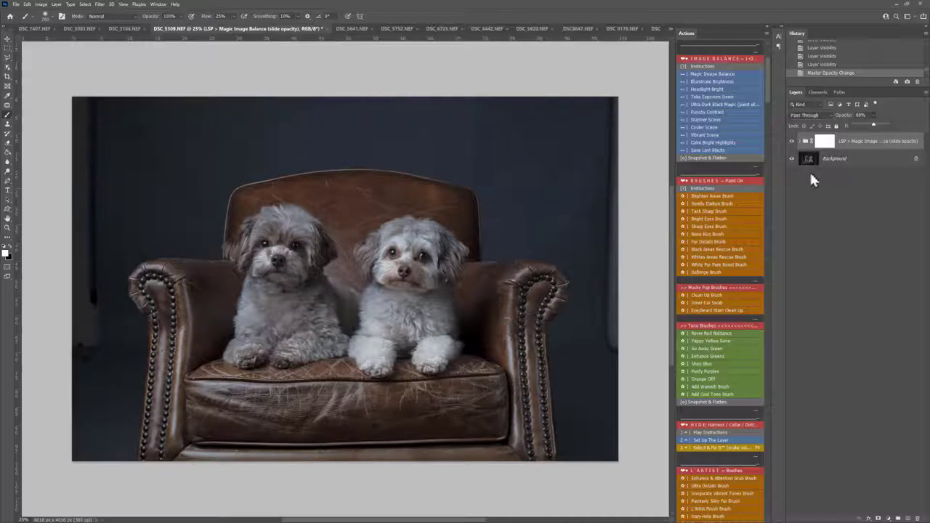
pyautogui.click(856, 143)
# Step: Add the Warmer Scene layer at 14% opacity and target its image thumbnail
pyautogui.click(708, 119)
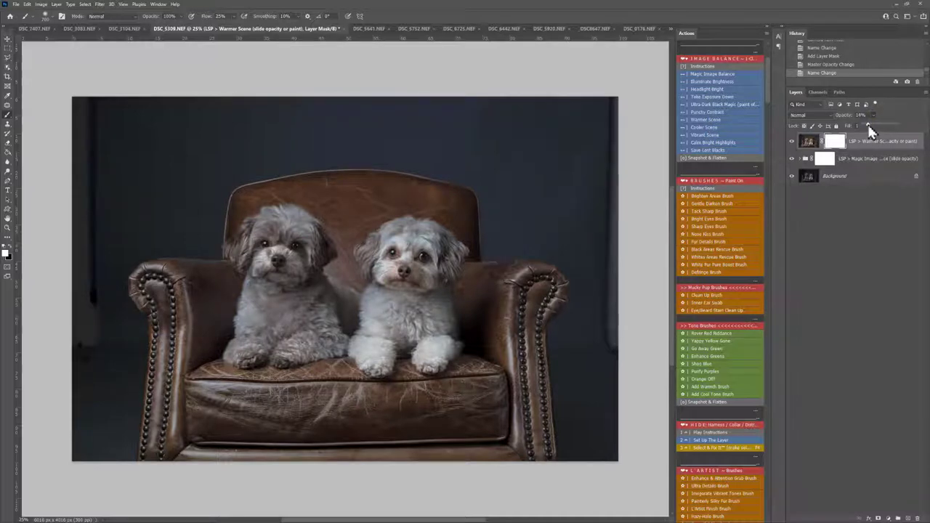
pyautogui.moveTo(870, 129); pyautogui.dragTo(868, 128)
pyautogui.click(871, 148)
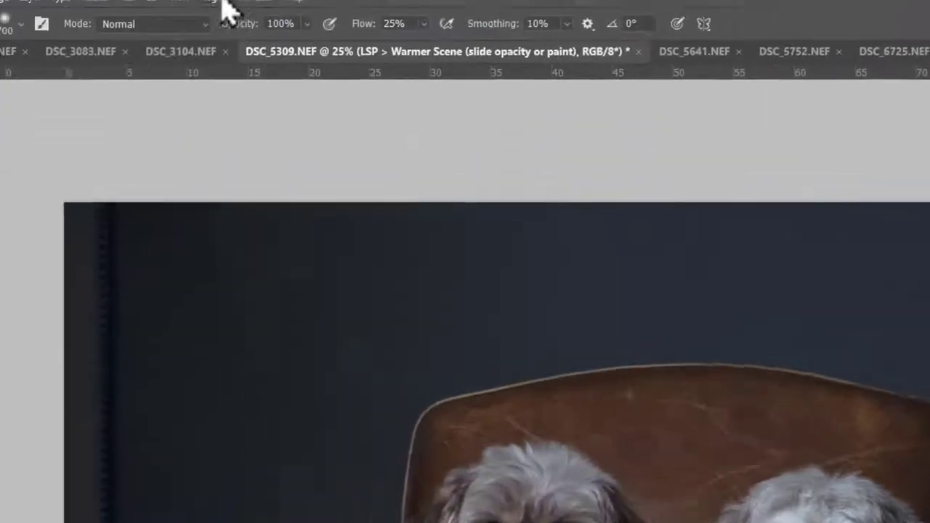
# Step: Set the Layers panel thumbnails to medium size in Panel Options
pyautogui.click(348, 10)
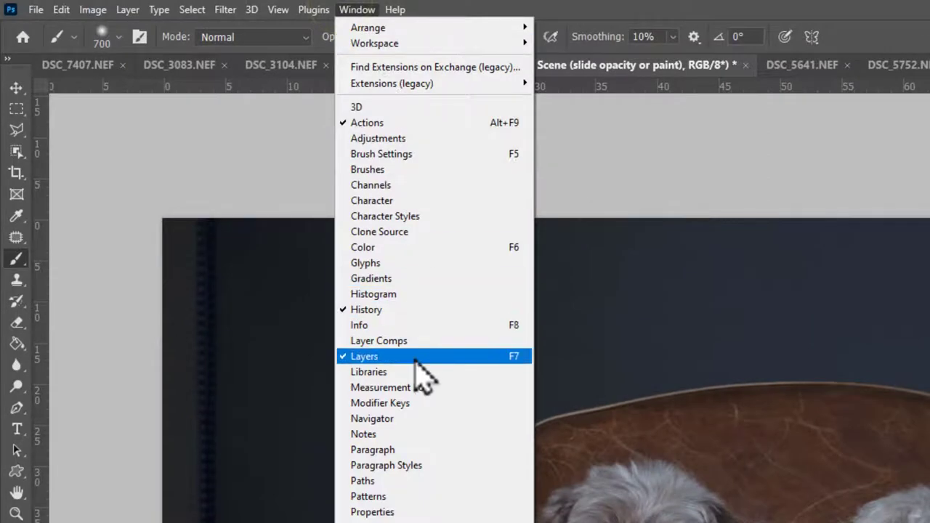
pyautogui.press('Escape')
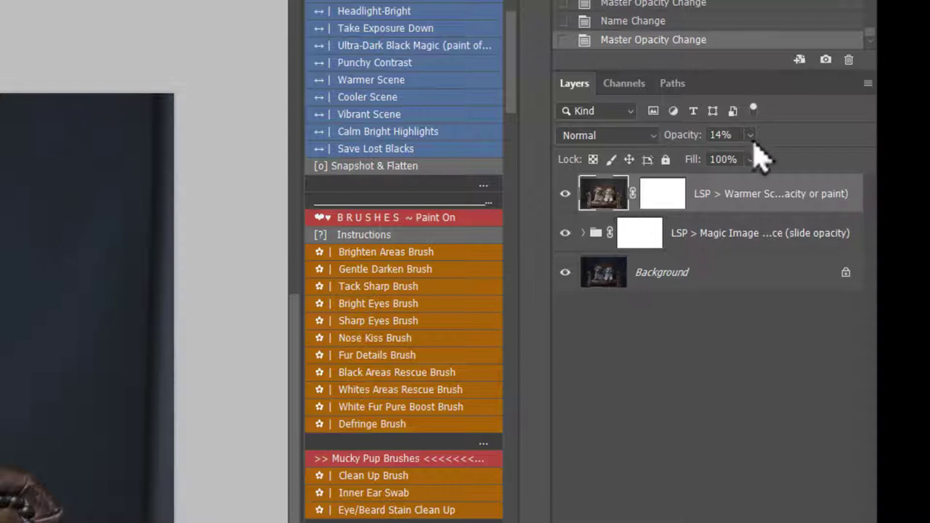
pyautogui.click(868, 83)
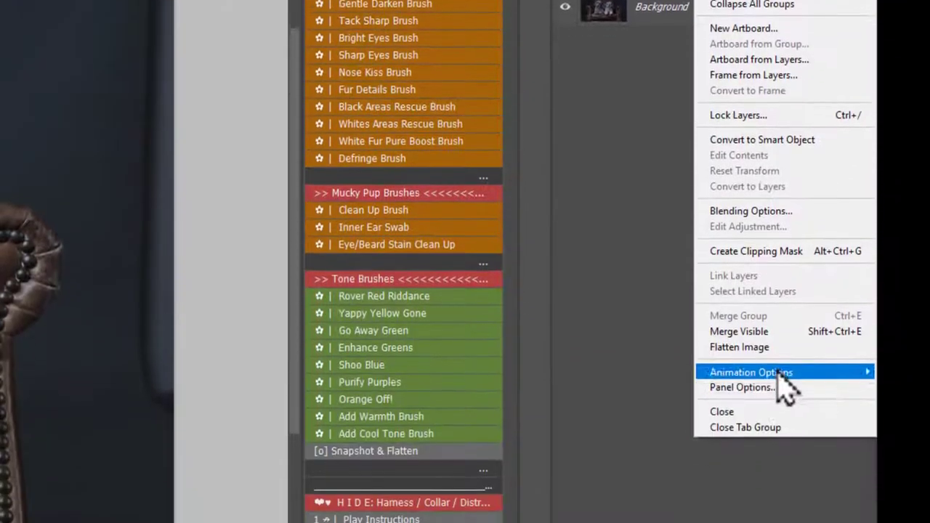
pyautogui.click(782, 382)
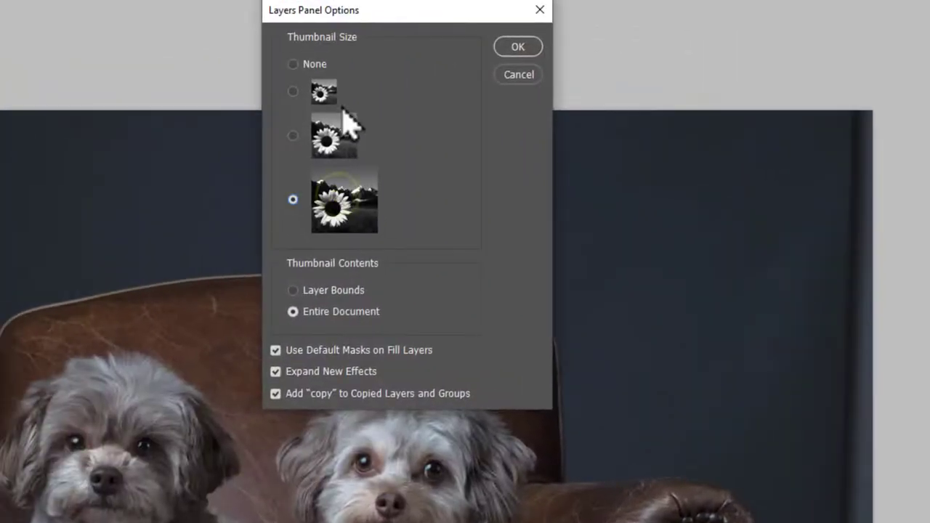
pyautogui.click(323, 91)
pyautogui.click(334, 136)
pyautogui.click(517, 46)
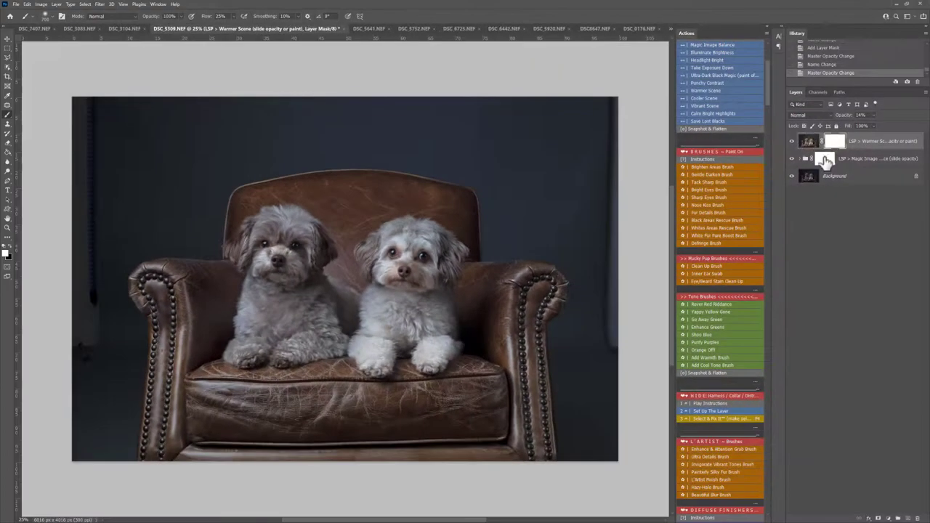
# Step: Select the Warmer Scene layer's mask
pyautogui.moveTo(825, 161)
pyautogui.mouseDown()
pyautogui.moveTo(832, 145)
pyautogui.moveTo(843, 149)
pyautogui.moveTo(830, 143)
pyautogui.moveTo(838, 148)
pyautogui.moveTo(824, 154)
pyautogui.mouseUp()
pyautogui.scroll(1, 725, 75)
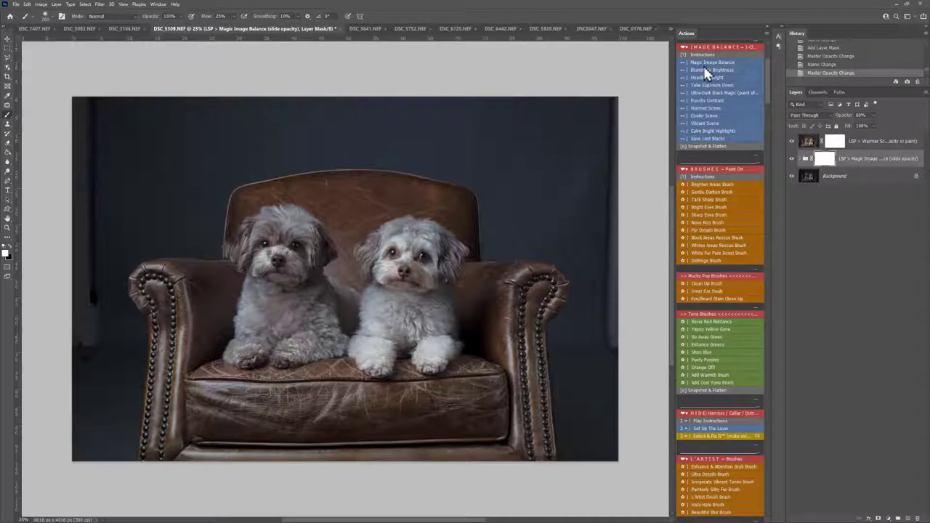
pyautogui.click(839, 145)
pyautogui.click(836, 144)
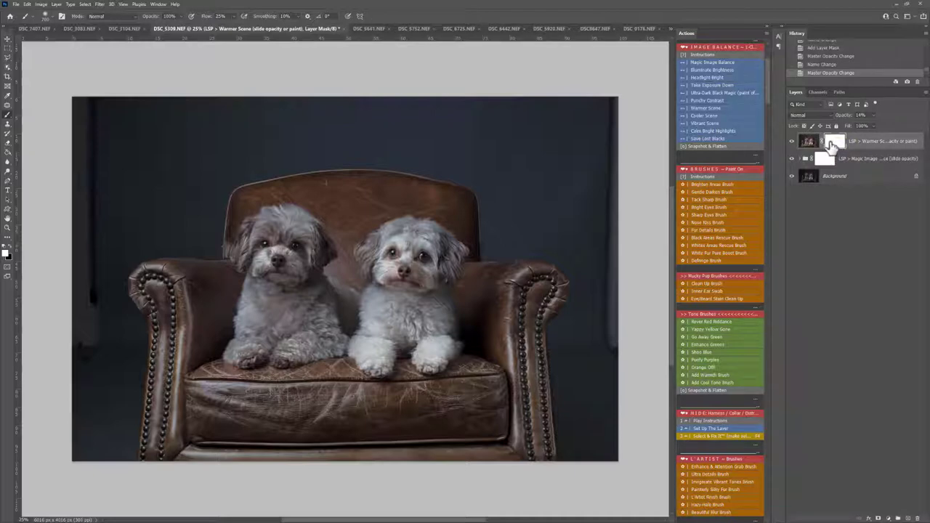
# Step: Add a Bright Areas paint-on layer, brighten the left dog, and compare with it hidden
pyautogui.click(710, 185)
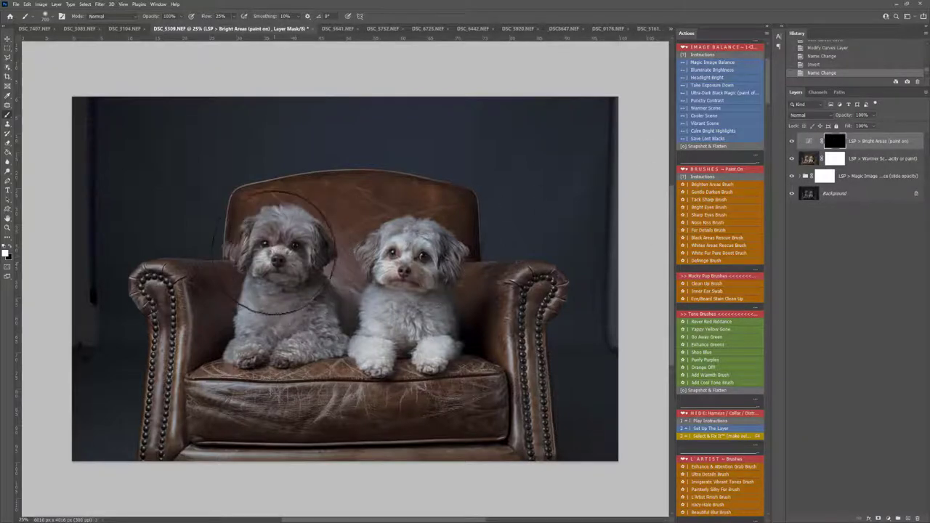
pyautogui.moveTo(272, 251)
pyautogui.mouseDown()
pyautogui.moveTo(301, 250)
pyautogui.moveTo(254, 250)
pyautogui.moveTo(297, 278)
pyautogui.moveTo(292, 270)
pyautogui.moveTo(278, 323)
pyautogui.moveTo(288, 294)
pyautogui.moveTo(252, 331)
pyautogui.moveTo(294, 328)
pyautogui.moveTo(317, 305)
pyautogui.moveTo(282, 249)
pyautogui.moveTo(305, 256)
pyautogui.moveTo(289, 256)
pyautogui.moveTo(297, 245)
pyautogui.moveTo(264, 241)
pyautogui.moveTo(253, 252)
pyautogui.moveTo(258, 269)
pyautogui.moveTo(296, 265)
pyautogui.mouseUp()
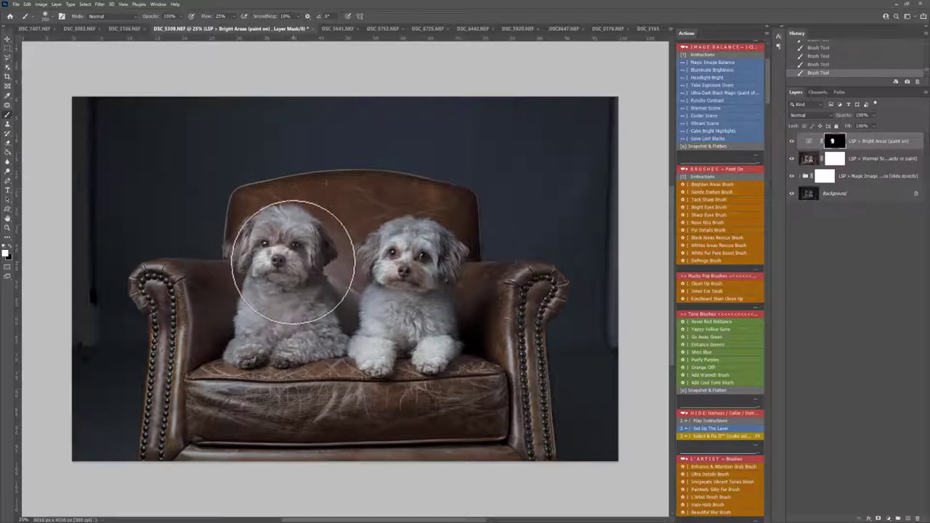
pyautogui.press('[')
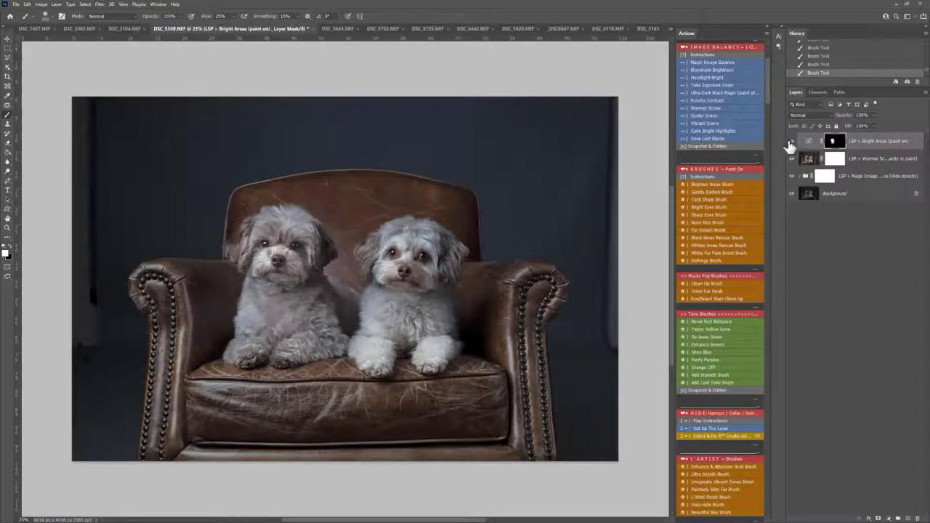
pyautogui.click(791, 142)
pyautogui.click(792, 142)
pyautogui.click(791, 142)
pyautogui.click(792, 142)
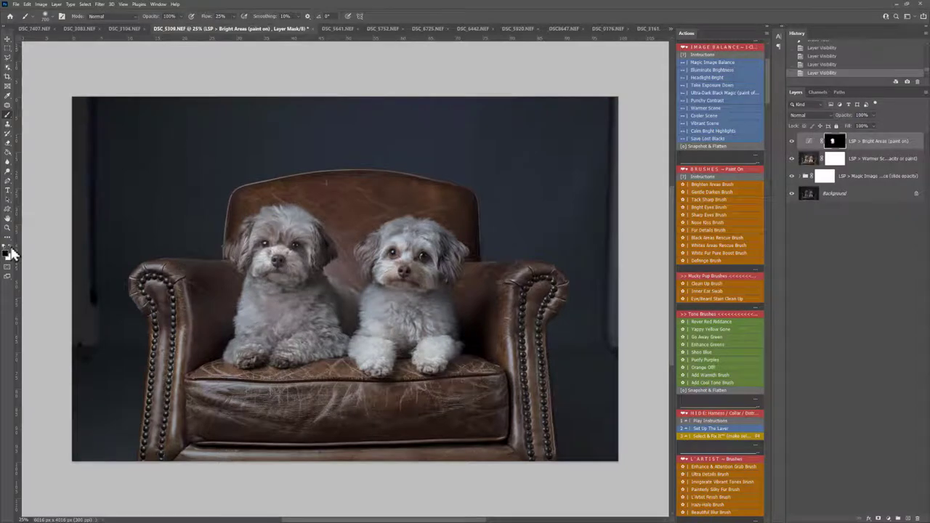
# Step: Paint more brightening onto the left dog, then zoom in on both dogs' faces
pyautogui.moveTo(245, 325); pyautogui.dragTo(237, 325)
pyautogui.click(11, 249)
pyautogui.click(709, 207)
pyautogui.press('z')
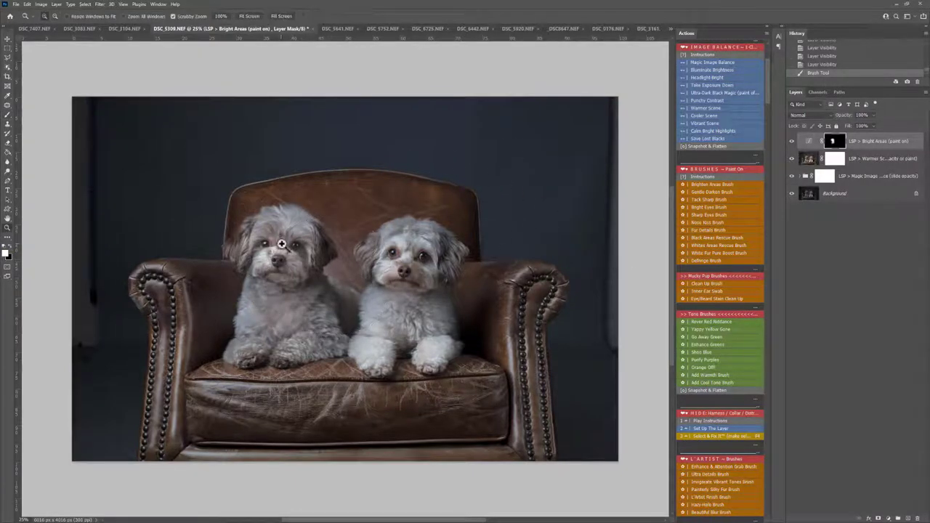
pyautogui.moveTo(292, 253); pyautogui.dragTo(308, 266)
pyautogui.press('h')
pyautogui.moveTo(457, 276); pyautogui.dragTo(374, 249)
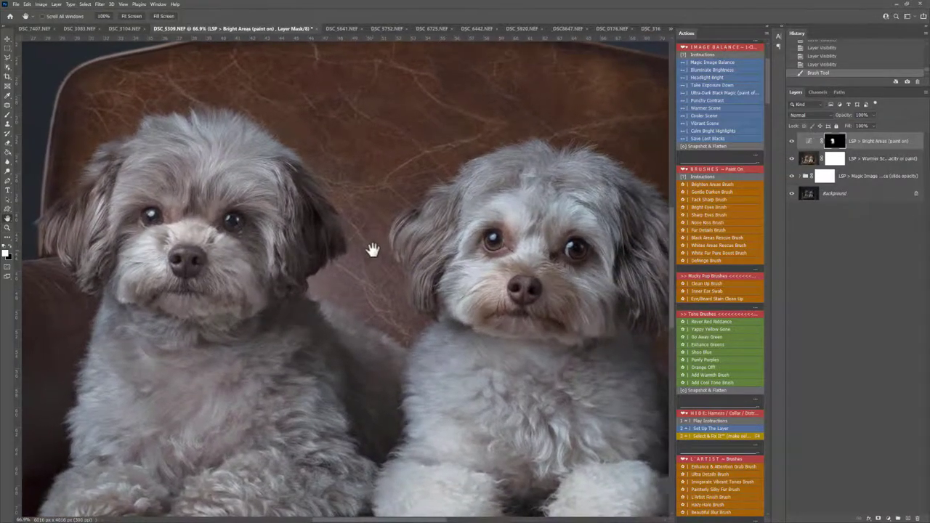
# Step: Add a Tack Sharp paint-on layer and paint sharpening over both dogs' faces
pyautogui.click(700, 199)
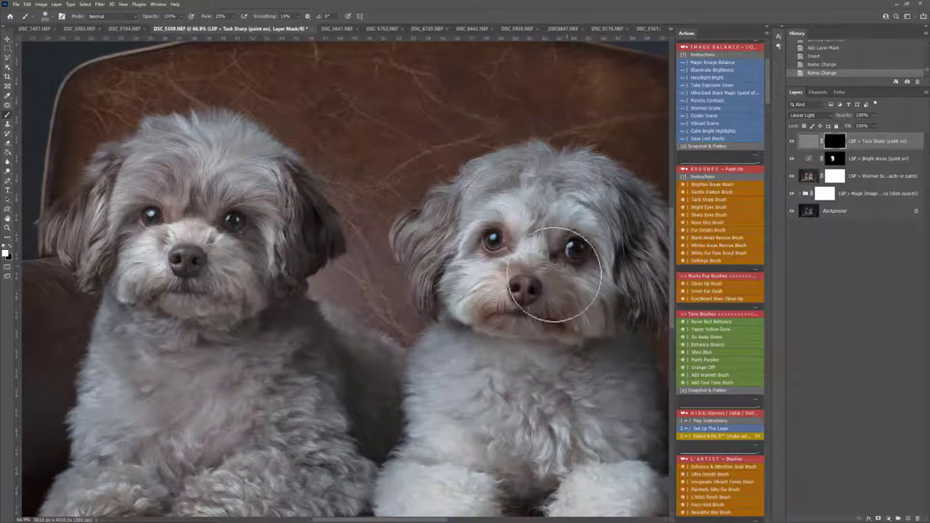
pyautogui.moveTo(550, 281); pyautogui.dragTo(525, 290)
pyautogui.moveTo(218, 269)
pyautogui.mouseDown()
pyautogui.moveTo(171, 266)
pyautogui.moveTo(186, 265)
pyautogui.moveTo(150, 219)
pyautogui.moveTo(240, 224)
pyautogui.mouseUp()
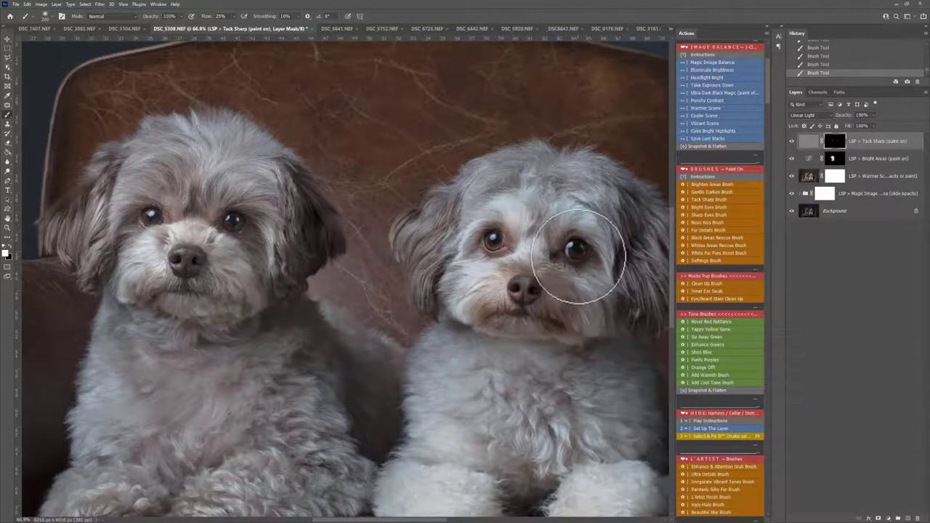
# Step: Add more sharpening to the right dog's face up close, then zoom out to 50% to frame both dogs
pyautogui.press('z')
pyautogui.moveTo(567, 288); pyautogui.dragTo(601, 330)
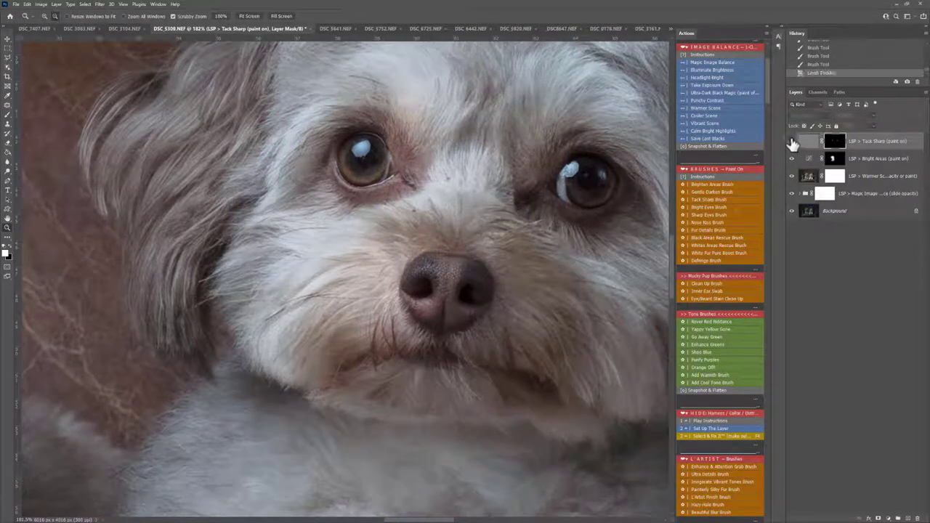
pyautogui.press('b')
pyautogui.moveTo(426, 288); pyautogui.dragTo(446, 282)
pyautogui.press('z')
pyautogui.click(453, 291)
pyautogui.keyDown('alt'); pyautogui.click(452, 291); pyautogui.keyUp('alt')
pyautogui.keyDown('alt'); pyautogui.click(453, 290); pyautogui.keyUp('alt')
pyautogui.press('h')
pyautogui.moveTo(442, 287); pyautogui.dragTo(457, 268)
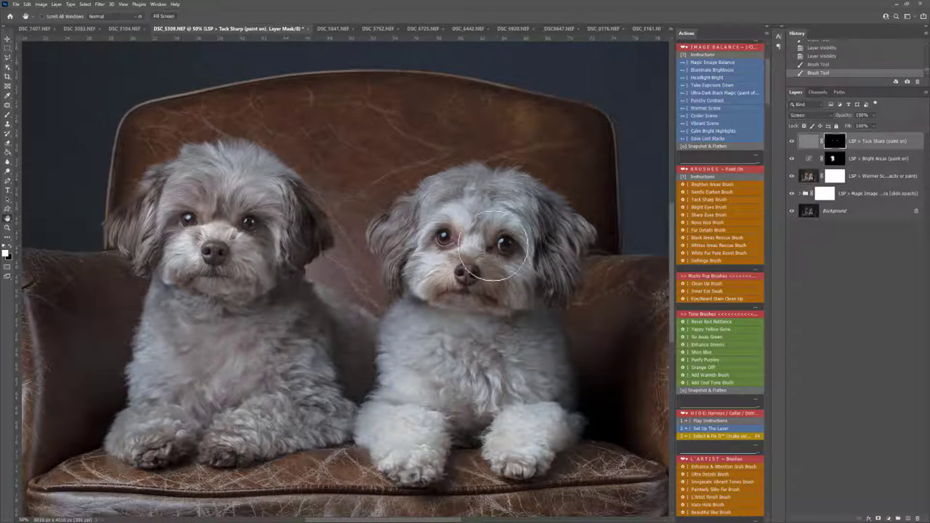
# Step: Add a Bright Eyes layer, brighten the right dog's eye with a small brush, and compare with it hidden
pyautogui.click(709, 208)
pyautogui.press('[')
pyautogui.press('[')
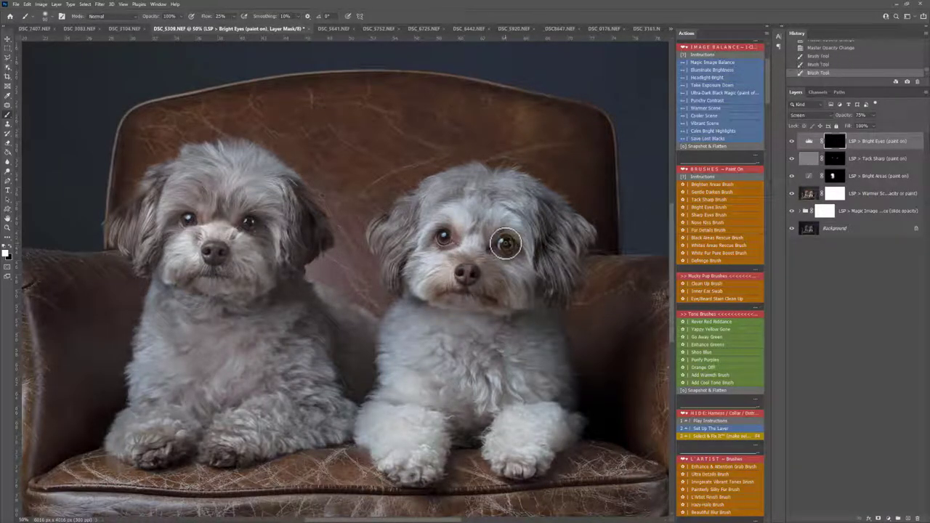
pyautogui.click(506, 245)
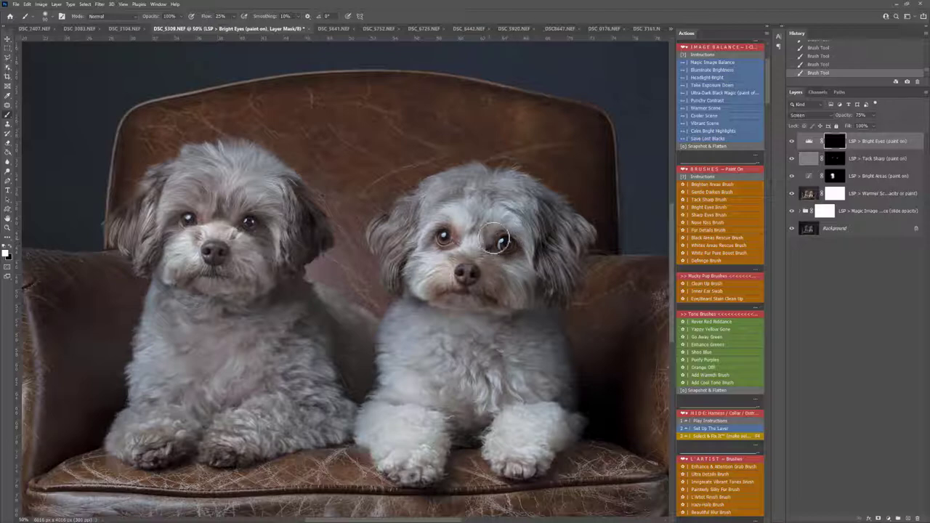
pyautogui.click(792, 141)
pyautogui.scroll(-1, 732, 214)
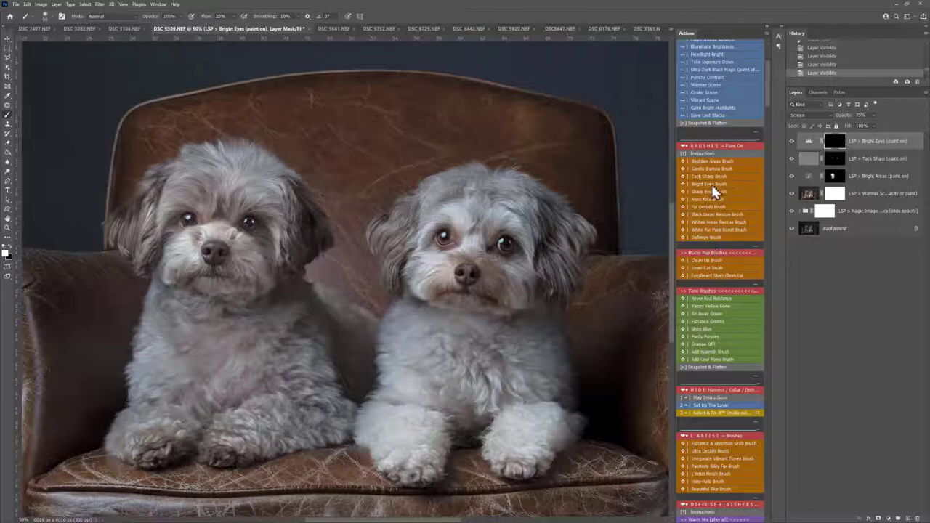
# Step: Zoom in on the face and smooth the stray fur on the nose bridge and forehead with Clean Up Fur
pyautogui.press('z')
pyautogui.click(473, 256)
pyautogui.moveTo(483, 266); pyautogui.dragTo(503, 284)
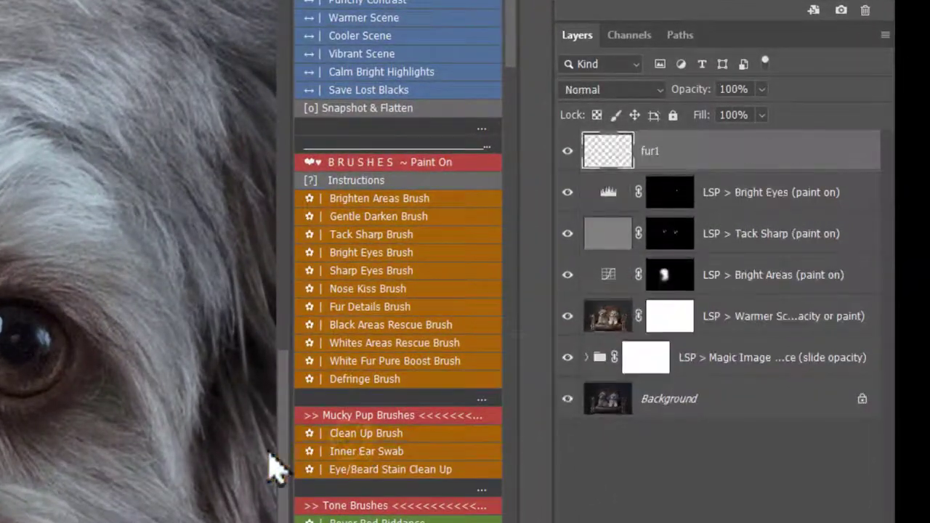
pyautogui.hotkey('ctrl', 'j')
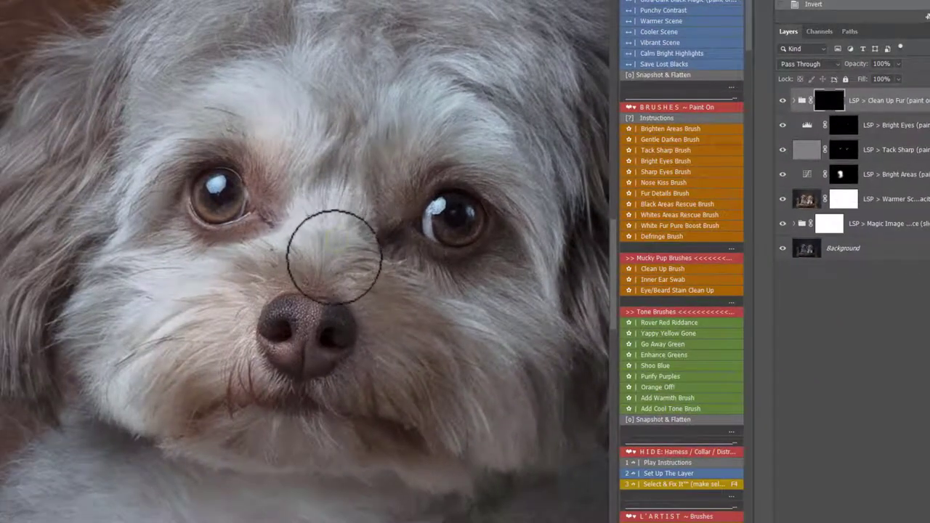
pyautogui.moveTo(315, 249)
pyautogui.mouseDown()
pyautogui.moveTo(316, 218)
pyautogui.moveTo(264, 247)
pyautogui.moveTo(272, 237)
pyautogui.moveTo(266, 218)
pyautogui.mouseUp()
pyautogui.moveTo(258, 123)
pyautogui.mouseDown()
pyautogui.moveTo(254, 131)
pyautogui.moveTo(243, 125)
pyautogui.moveTo(284, 193)
pyautogui.mouseUp()
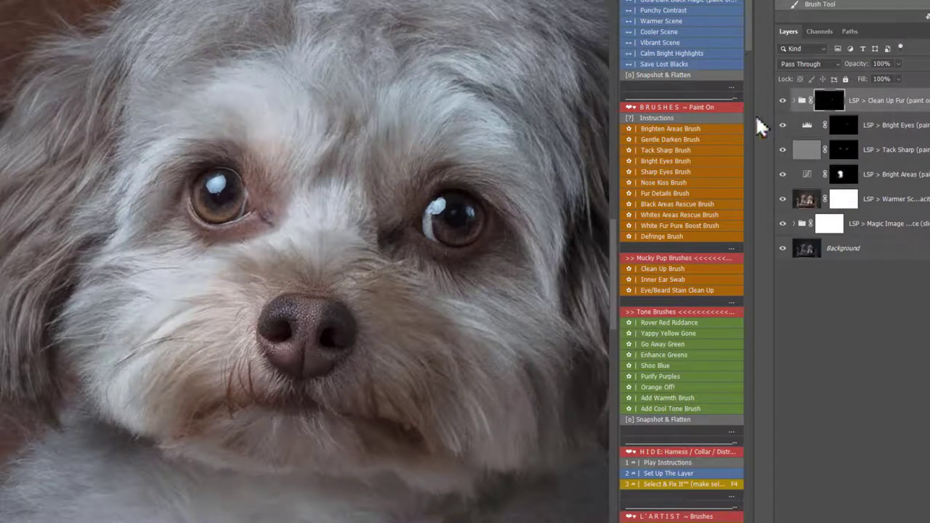
# Step: Compare the Clean Up Fur layer on and off, dab a little more, then zoom out
pyautogui.click(782, 102)
pyautogui.click(326, 268)
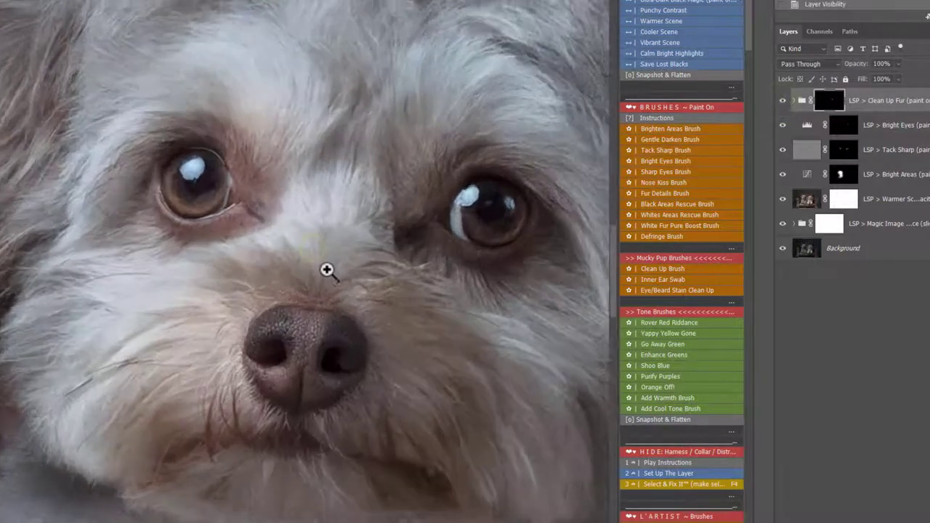
pyautogui.click(783, 102)
pyautogui.click(783, 102)
pyautogui.click(254, 244)
pyautogui.keyDown('ctrl'); pyautogui.keyDown('alt'); pyautogui.click(251, 251); pyautogui.keyUp('alt'); pyautogui.keyUp('ctrl')
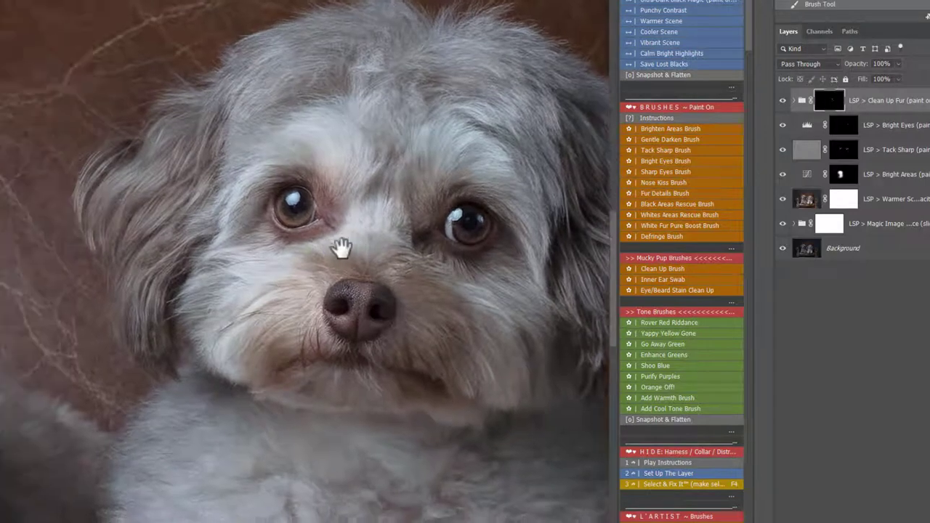
pyautogui.moveTo(341, 249); pyautogui.dragTo(574, 254)
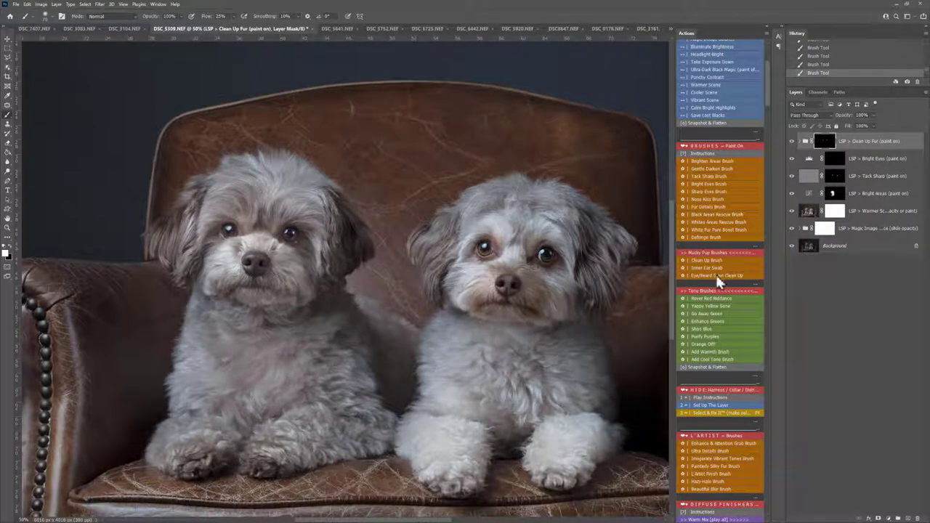
# Step: Add the Clean Eye/Beard Stains layer and lighten the eye and muzzle stains with a smaller brush
pyautogui.click(711, 273)
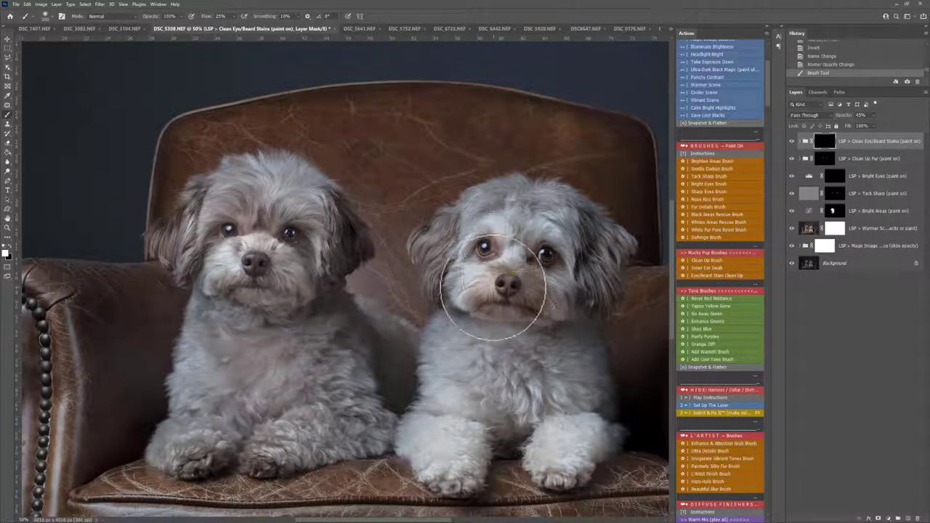
pyautogui.moveTo(493, 289)
pyautogui.mouseDown()
pyautogui.moveTo(490, 301)
pyautogui.moveTo(536, 328)
pyautogui.moveTo(546, 288)
pyautogui.moveTo(531, 247)
pyautogui.moveTo(501, 241)
pyautogui.moveTo(499, 266)
pyautogui.moveTo(521, 289)
pyautogui.moveTo(530, 270)
pyautogui.moveTo(505, 268)
pyautogui.moveTo(478, 301)
pyautogui.moveTo(531, 307)
pyautogui.moveTo(522, 271)
pyautogui.moveTo(483, 305)
pyautogui.moveTo(494, 305)
pyautogui.moveTo(478, 292)
pyautogui.mouseUp()
pyautogui.press('[')
pyautogui.press('[')
pyautogui.press('[')
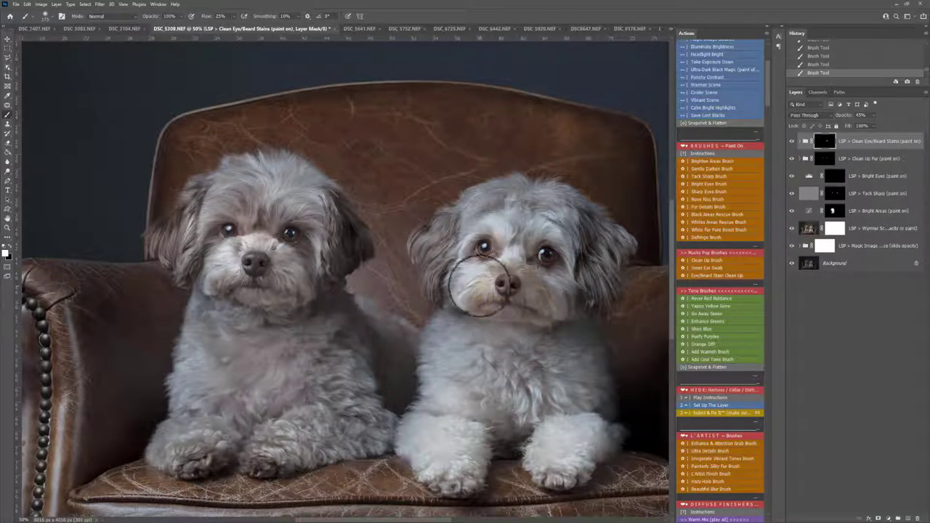
pyautogui.click(792, 142)
pyautogui.click(792, 142)
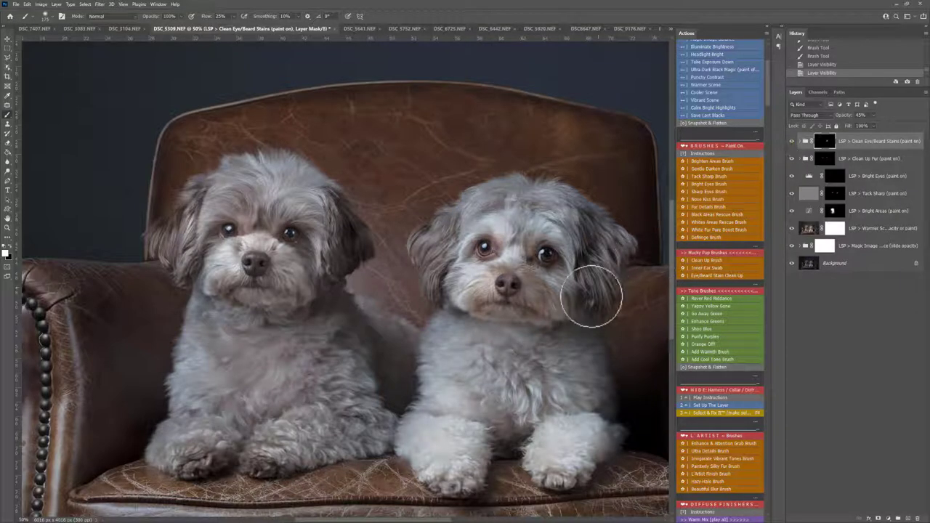
pyautogui.moveTo(588, 301)
pyautogui.mouseDown()
pyautogui.moveTo(485, 326)
pyautogui.moveTo(516, 309)
pyautogui.moveTo(474, 325)
pyautogui.moveTo(506, 307)
pyautogui.moveTo(466, 304)
pyautogui.mouseUp()
pyautogui.scroll(-2, 744, 230)
pyautogui.scroll(-4, 744, 230)
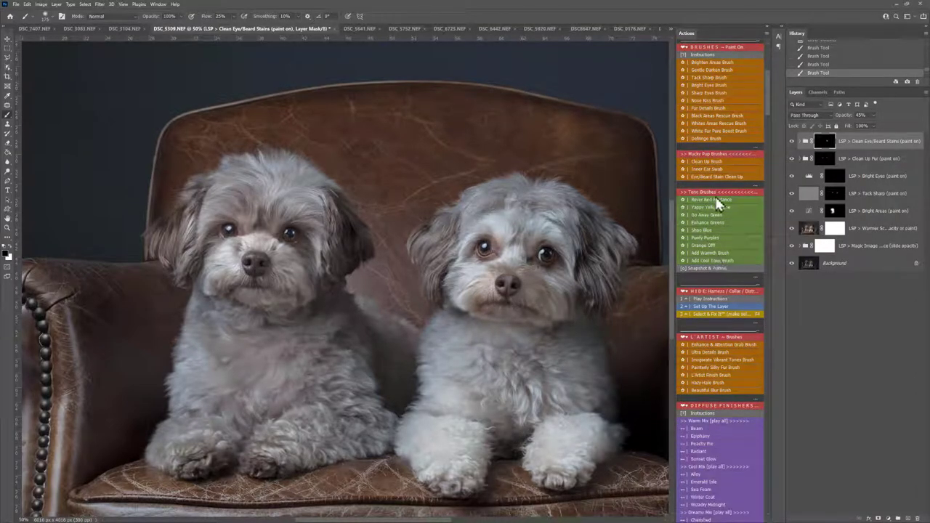
# Step: Add a Warm Paint layer and paint warmth over both dogs with a much larger brush
pyautogui.click(709, 253)
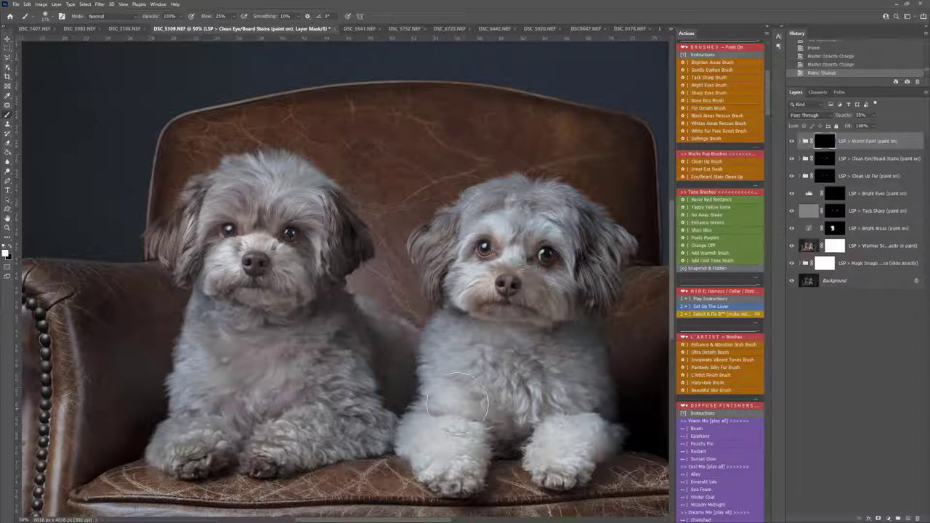
pyautogui.press(']')
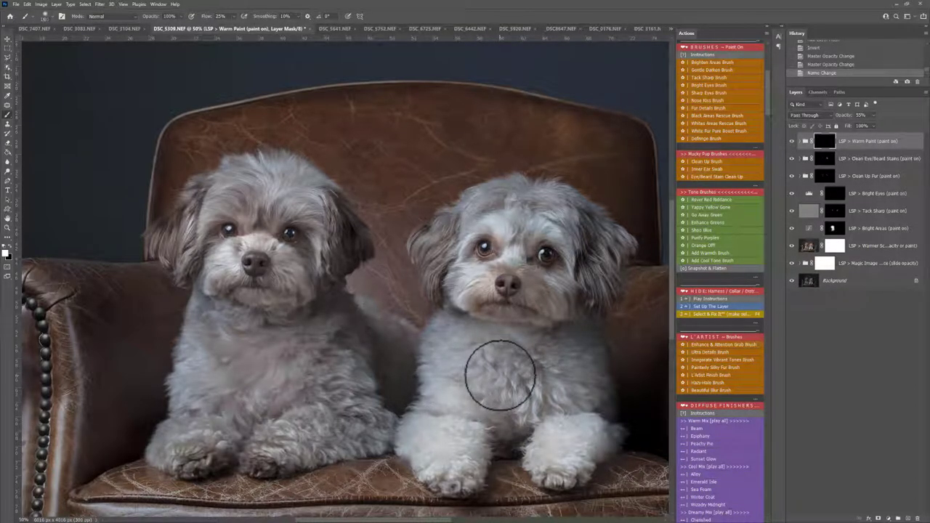
pyautogui.press(']')
pyautogui.press(']')
pyautogui.press(']')
pyautogui.press(']')
pyautogui.press(']')
pyautogui.press(']')
pyautogui.press(']')
pyautogui.press(']')
pyautogui.moveTo(502, 377)
pyautogui.mouseDown()
pyautogui.moveTo(476, 377)
pyautogui.moveTo(549, 374)
pyautogui.mouseUp()
pyautogui.moveTo(385, 341)
pyautogui.mouseDown()
pyautogui.moveTo(199, 325)
pyautogui.moveTo(548, 403)
pyautogui.moveTo(564, 441)
pyautogui.moveTo(468, 422)
pyautogui.mouseUp()
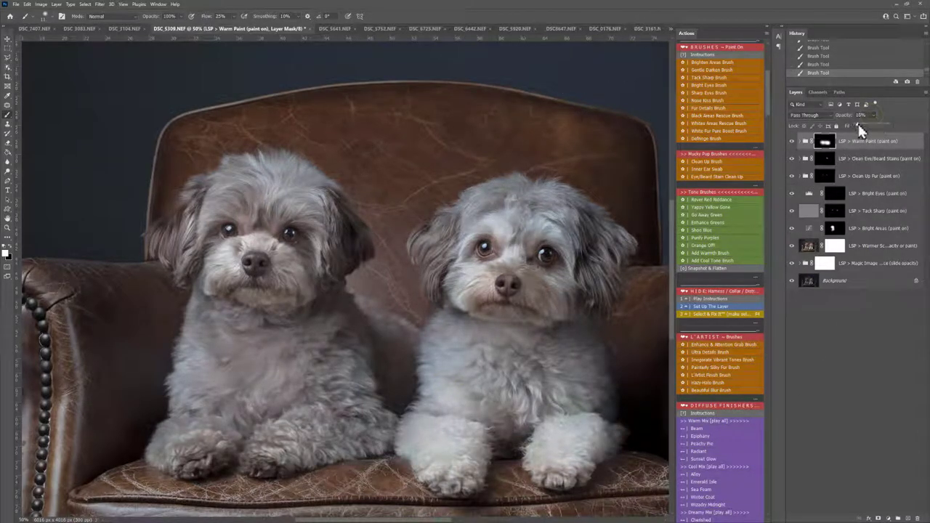
# Step: Set the Warm Paint layer to 14% opacity and zoom out to show the whole armchair
pyautogui.moveTo(859, 121); pyautogui.dragTo(859, 121)
pyautogui.press('z')
pyautogui.keyDown('alt'); pyautogui.click(568, 270); pyautogui.keyUp('alt')
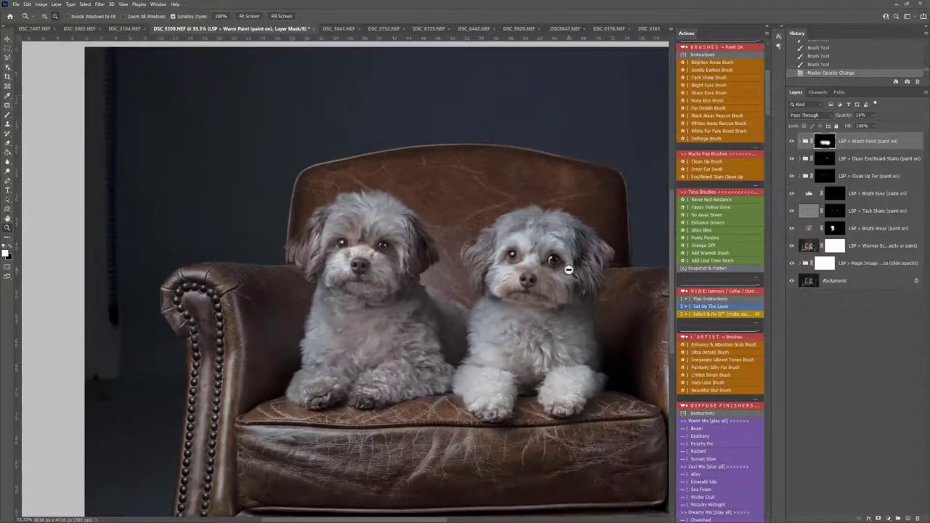
pyautogui.press('h')
pyautogui.moveTo(568, 269); pyautogui.dragTo(493, 249)
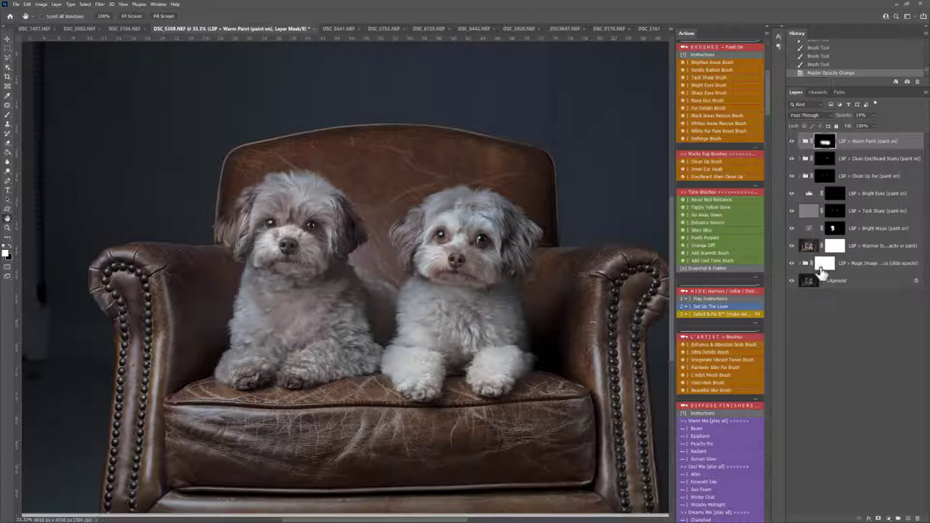
# Step: Run Snapshot & Flatten and compare the original and retouched History snapshots
pyautogui.click(715, 268)
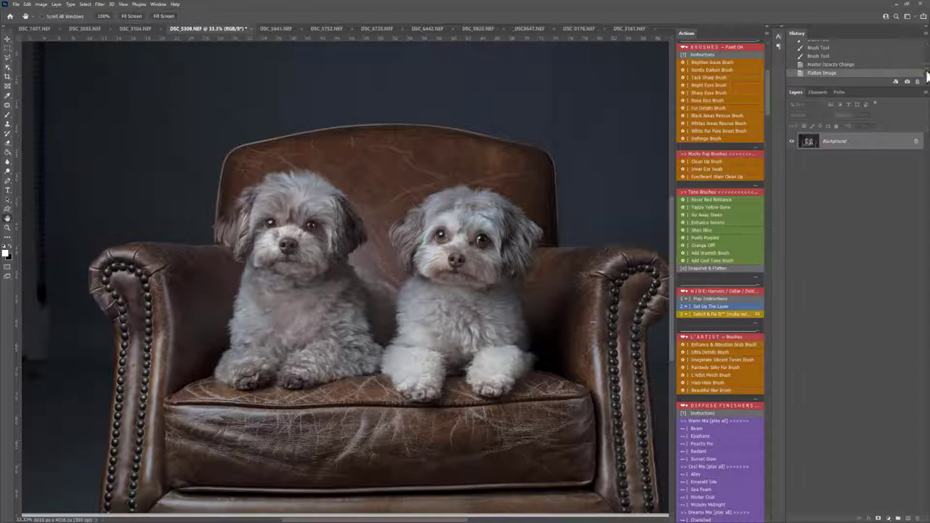
pyautogui.moveTo(928, 75); pyautogui.dragTo(928, 54)
pyautogui.click(825, 46)
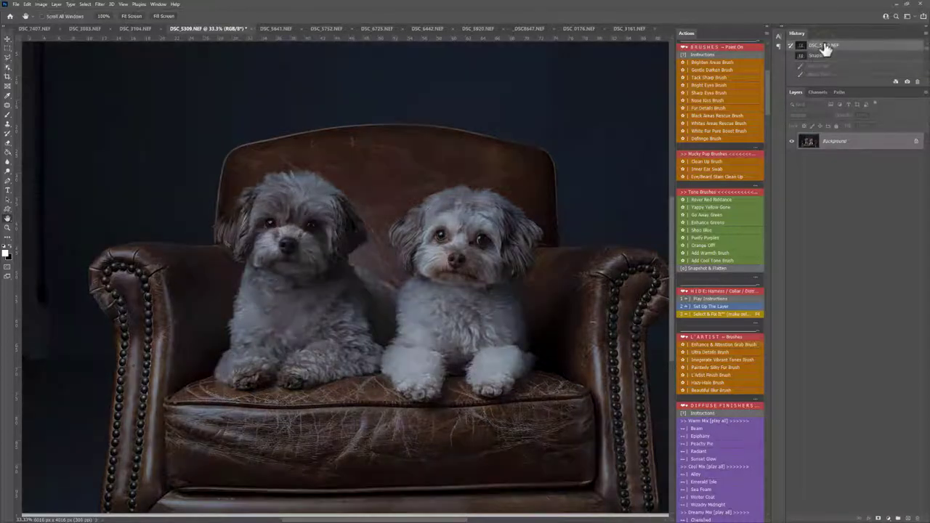
pyautogui.click(825, 56)
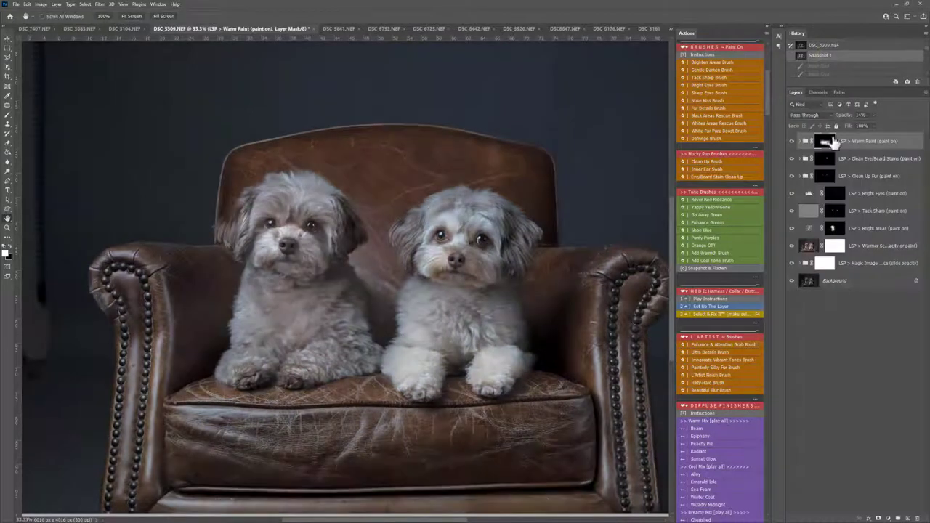
pyautogui.click(825, 48)
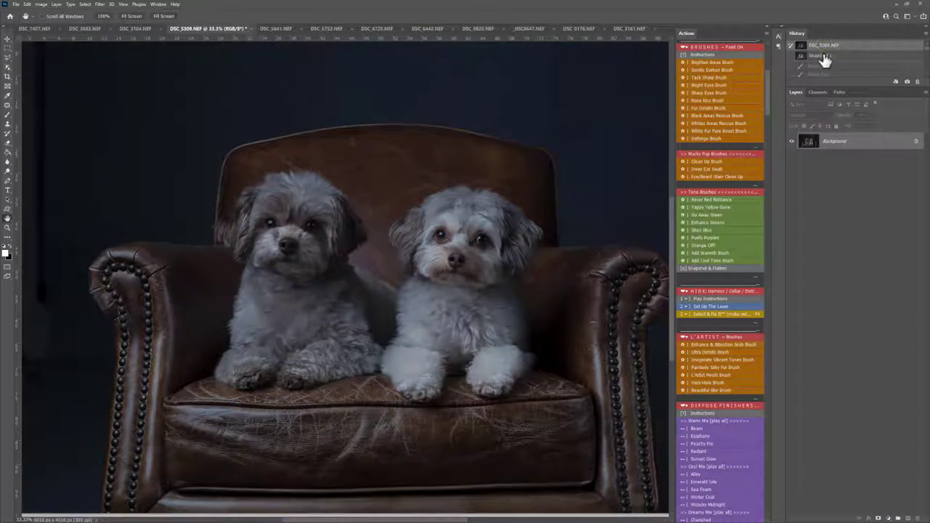
pyautogui.click(824, 56)
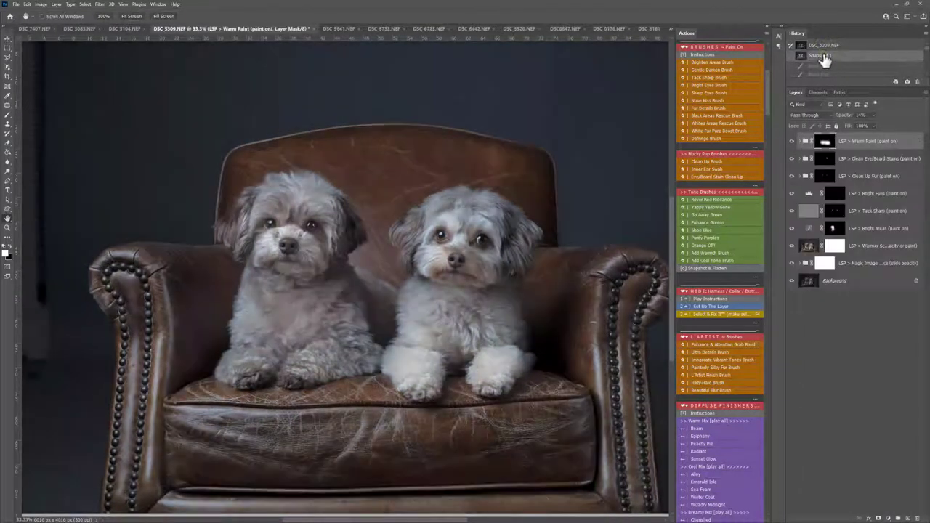
# Step: Flatten the image into a single Background layer and zoom out
pyautogui.rightClick(834, 284)
pyautogui.click(872, 349)
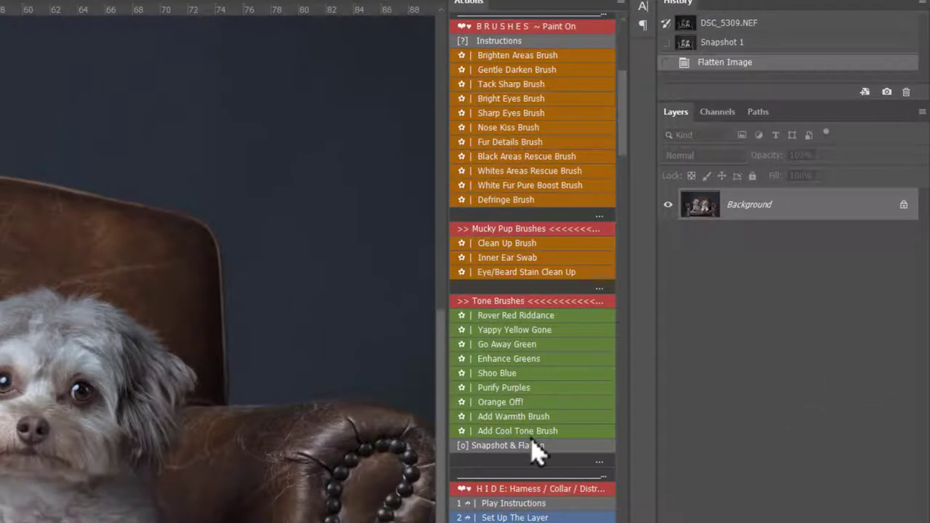
pyautogui.scroll(-3, 650, 337)
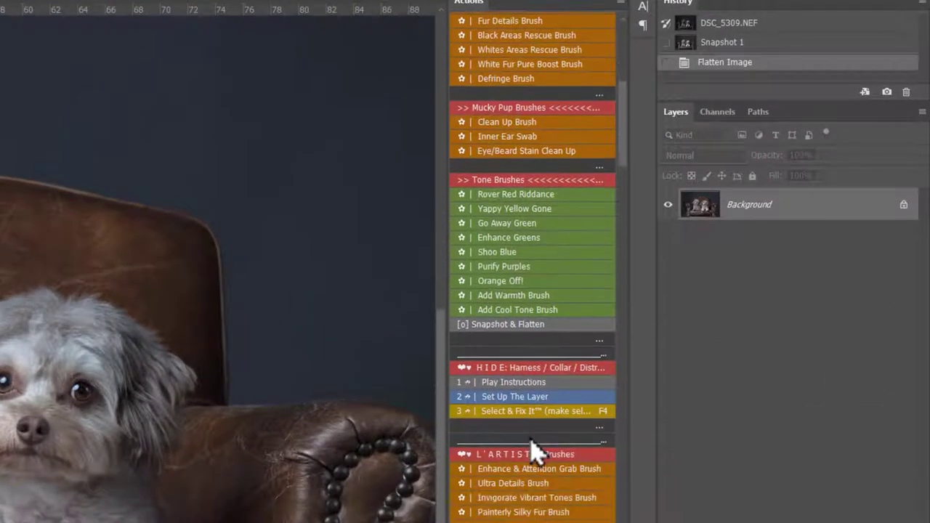
pyautogui.scroll(-2, 536, 448)
pyautogui.keyDown('alt'); pyautogui.click(218, 451); pyautogui.keyUp('alt')
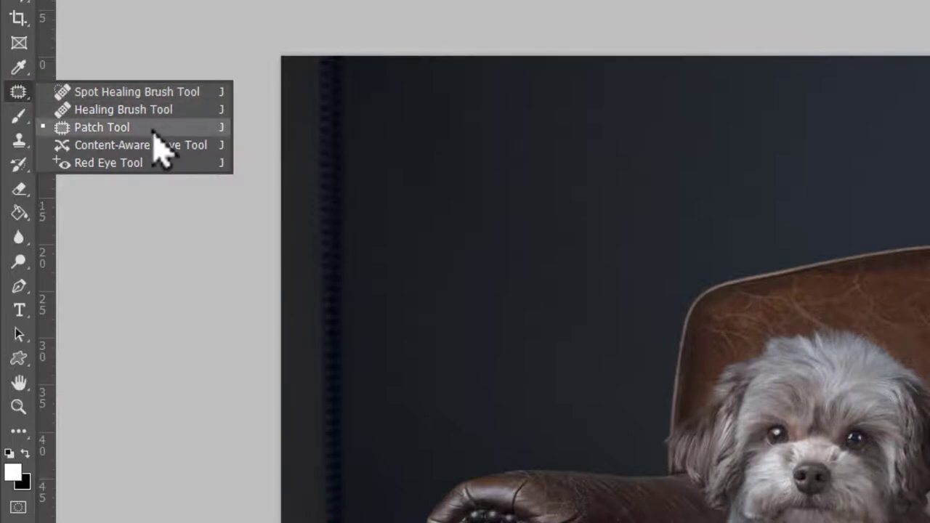
pyautogui.click(154, 128)
pyautogui.moveTo(361, 52); pyautogui.dragTo(350, 309)
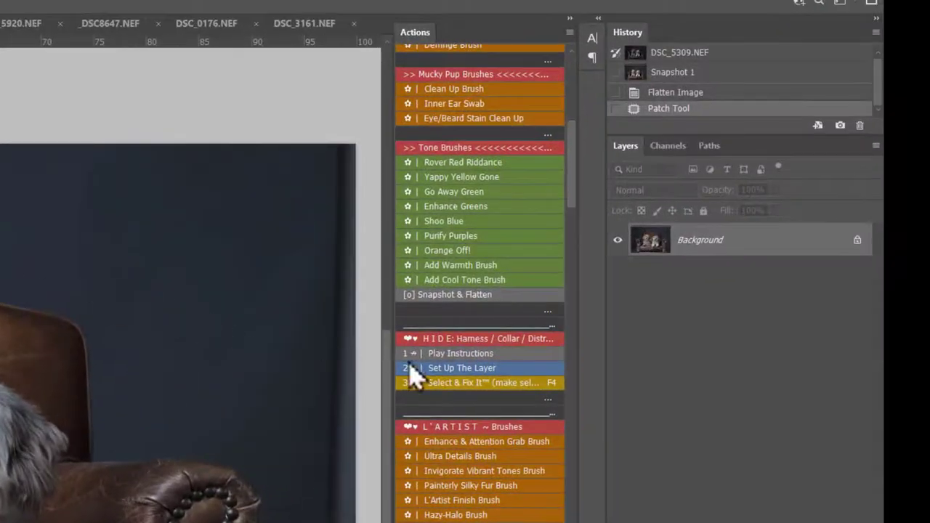
# Step: Run Set Up The Layer, then Select & Fix It to patch the right backdrop edge
pyautogui.click(446, 369)
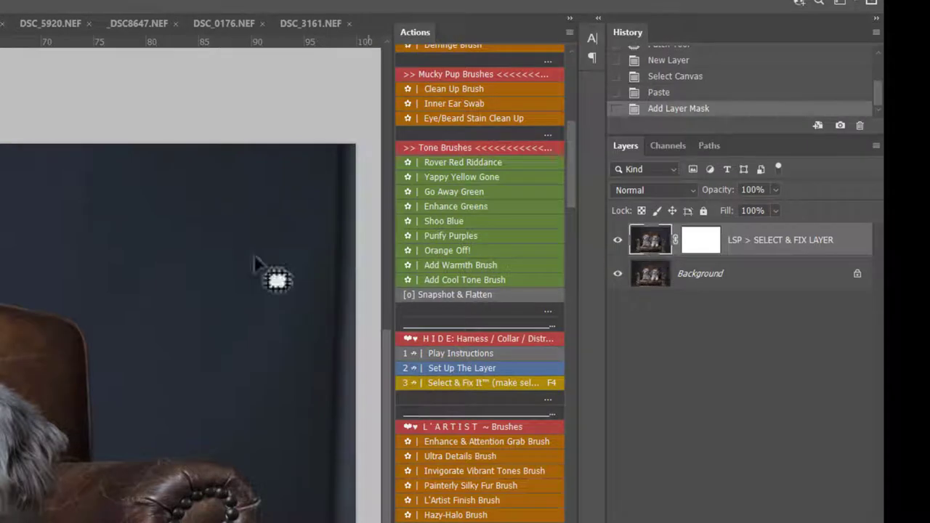
pyautogui.click(416, 384)
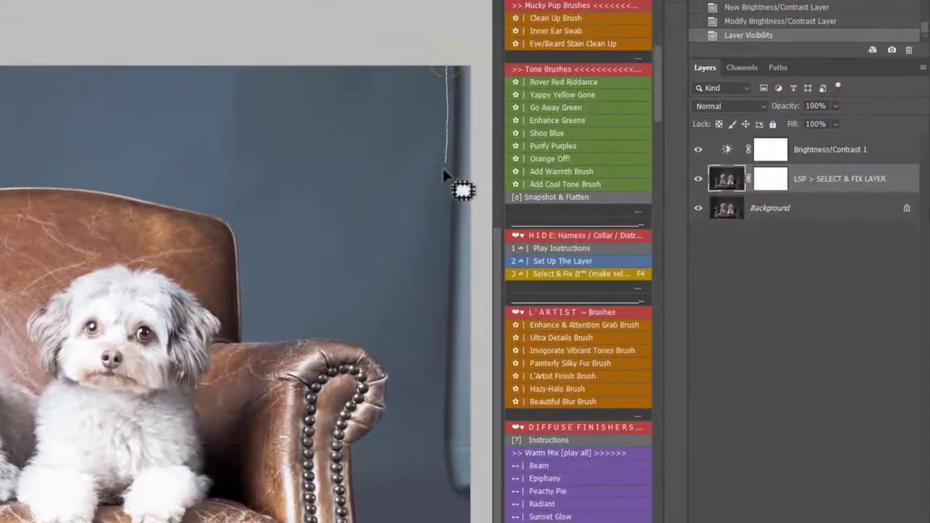
# Step: Patch away the backdrop edge strip along the right side
pyautogui.moveTo(443, 171); pyautogui.dragTo(427, 449)
pyautogui.moveTo(473, 520); pyautogui.dragTo(497, 29)
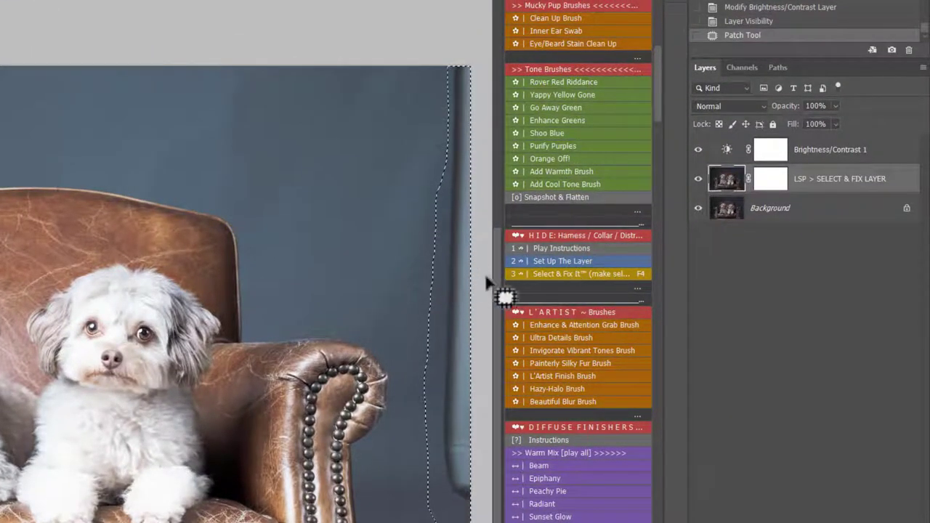
pyautogui.click(553, 277)
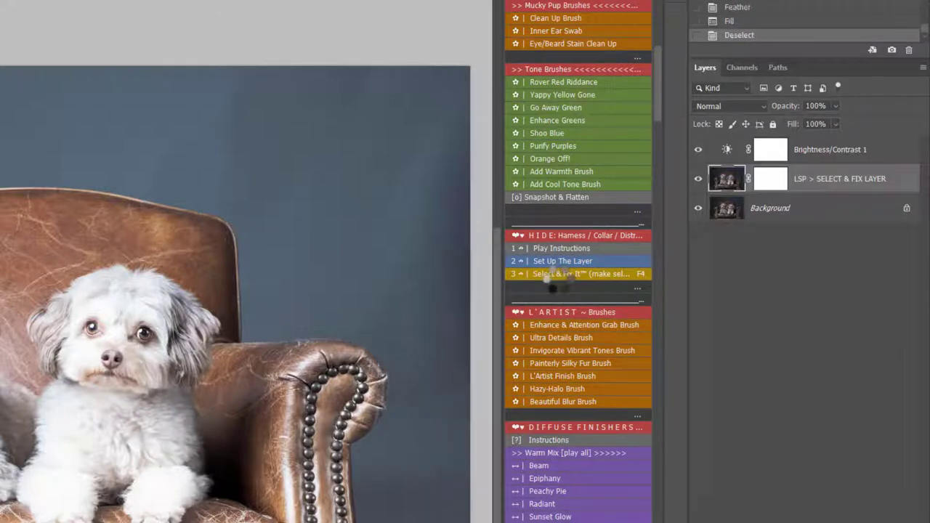
# Step: Blend away three blotchy wall areas above the chair with Select & Fix It
pyautogui.moveTo(255, 115); pyautogui.dragTo(254, 83)
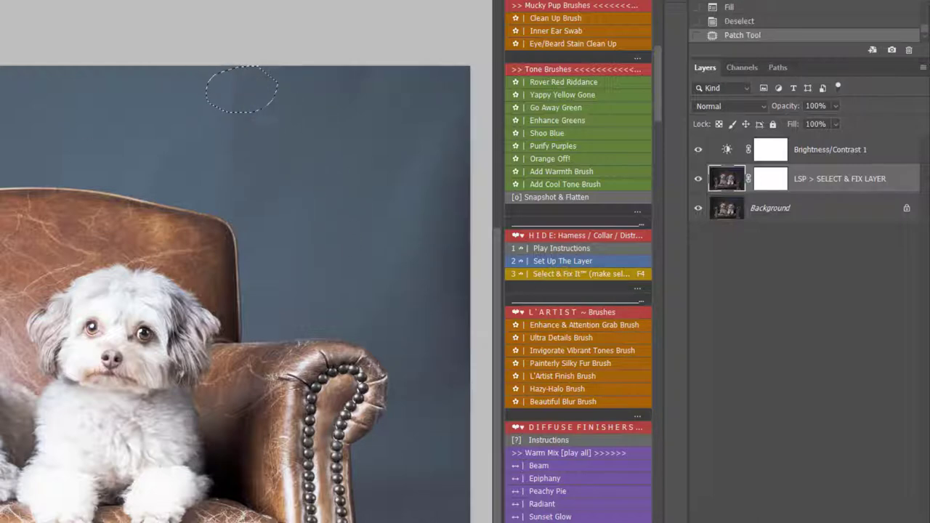
pyautogui.moveTo(443, 172)
pyautogui.mouseDown()
pyautogui.moveTo(359, 204)
pyautogui.moveTo(381, 165)
pyautogui.mouseUp()
pyautogui.moveTo(365, 117); pyautogui.dragTo(332, 75)
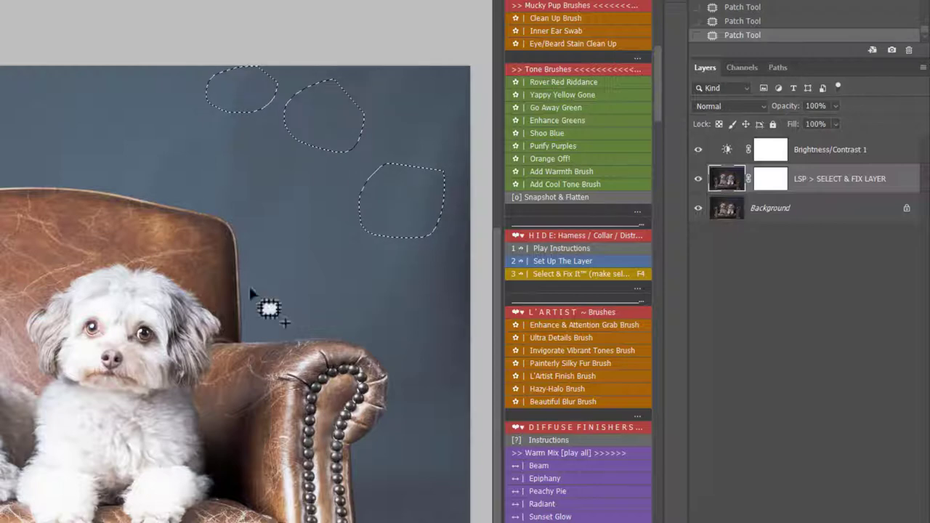
pyautogui.click(568, 273)
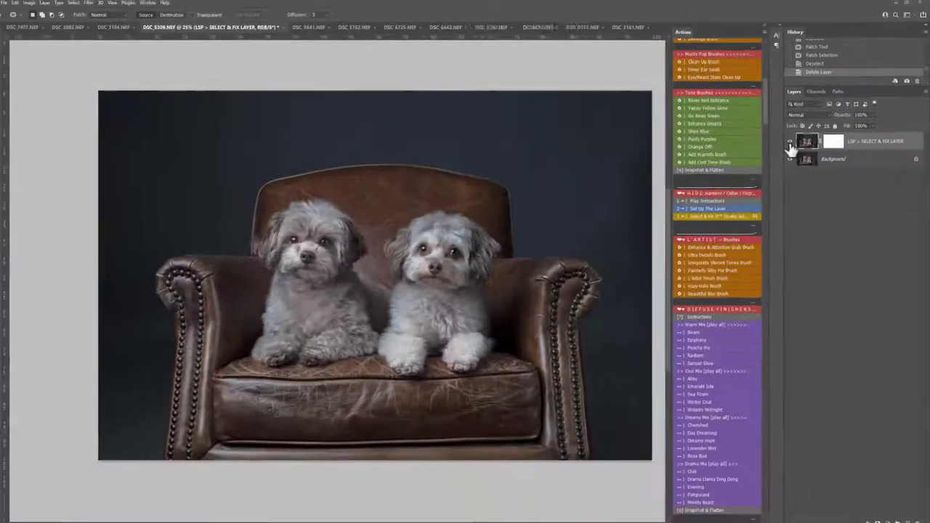
# Step: Toggle the retouching layer off and on to compare before and after
pyautogui.click(699, 149)
pyautogui.click(698, 149)
pyautogui.click(792, 143)
pyautogui.click(791, 142)
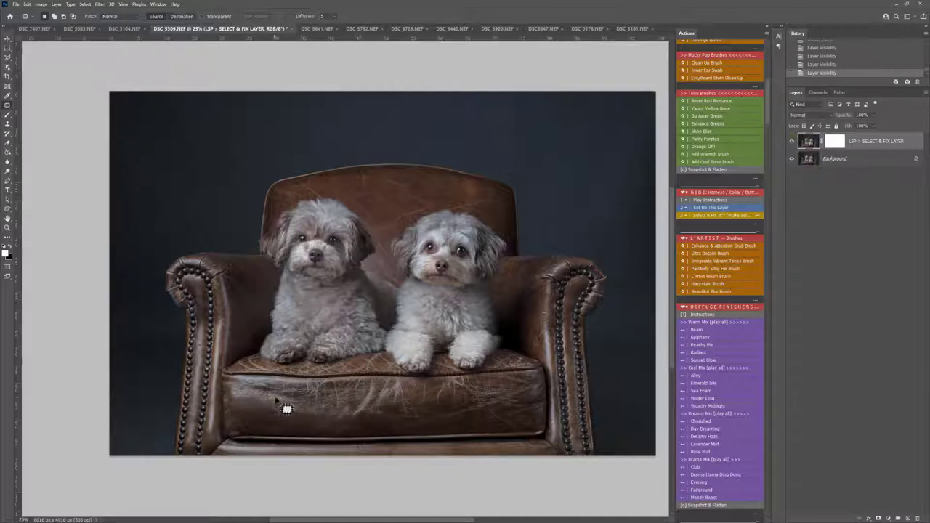
# Step: Patch two blemishes on the chair seat and one near the right arm, deselecting after each
pyautogui.moveTo(277, 400)
pyautogui.mouseDown()
pyautogui.moveTo(255, 409)
pyautogui.moveTo(282, 430)
pyautogui.moveTo(259, 408)
pyautogui.moveTo(287, 420)
pyautogui.moveTo(309, 422)
pyautogui.mouseUp()
pyautogui.hotkey('ctrl', 'd')
pyautogui.hotkey('ctrl', 'd')
pyautogui.moveTo(252, 420)
pyautogui.mouseDown()
pyautogui.moveTo(271, 409)
pyautogui.moveTo(266, 401)
pyautogui.moveTo(292, 407)
pyautogui.mouseUp()
pyautogui.hotkey('ctrl', 'd')
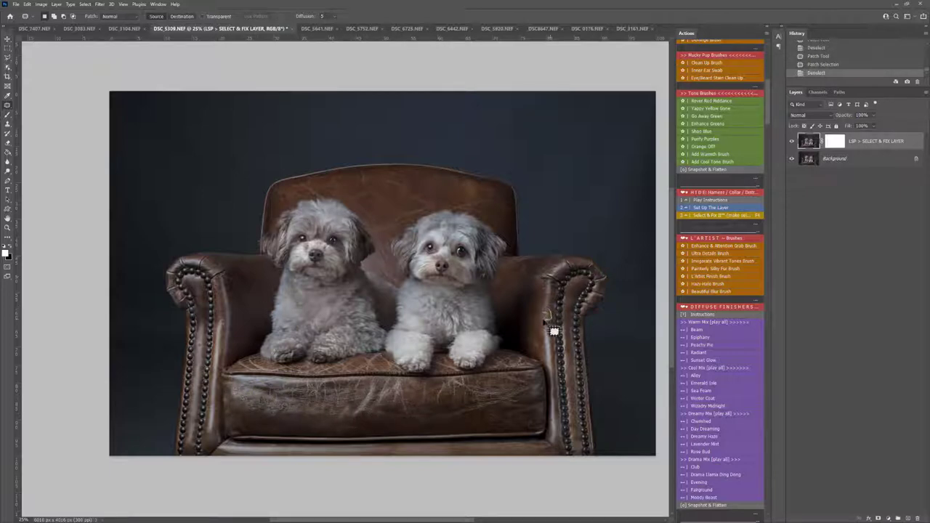
pyautogui.moveTo(552, 331); pyautogui.dragTo(561, 336)
pyautogui.hotkey('ctrl', 'd')
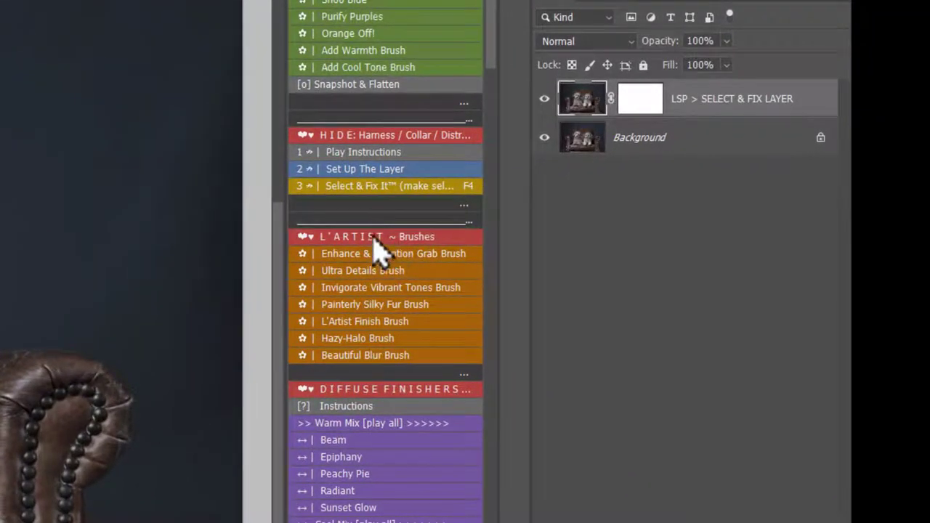
# Step: Run Enhance & Attention Grab, mask it off the dogs, then compare and collapse the group
pyautogui.click(338, 261)
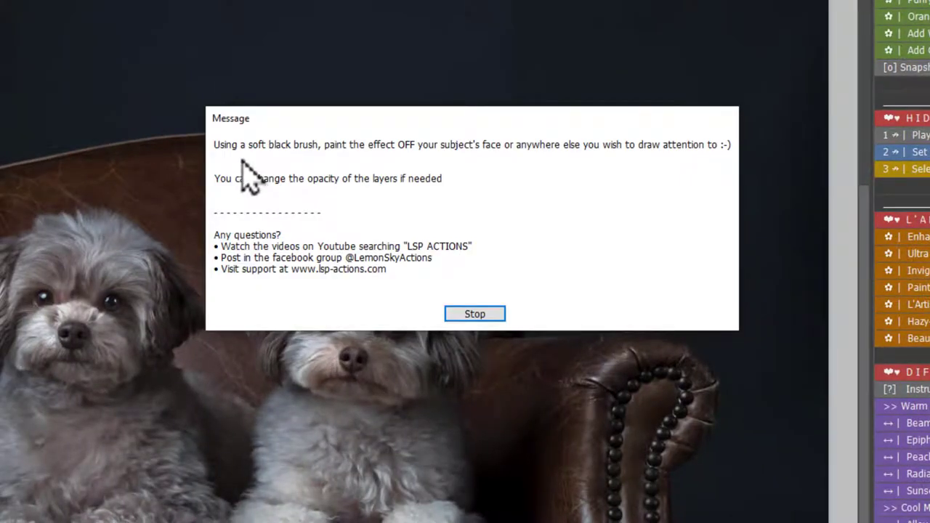
pyautogui.click(459, 319)
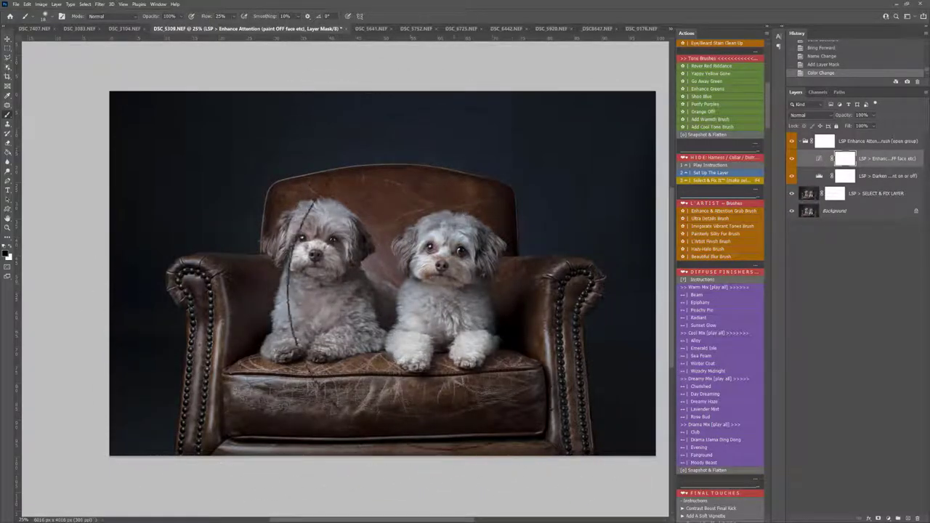
pyautogui.click(415, 246)
pyautogui.click(793, 141)
pyautogui.click(793, 141)
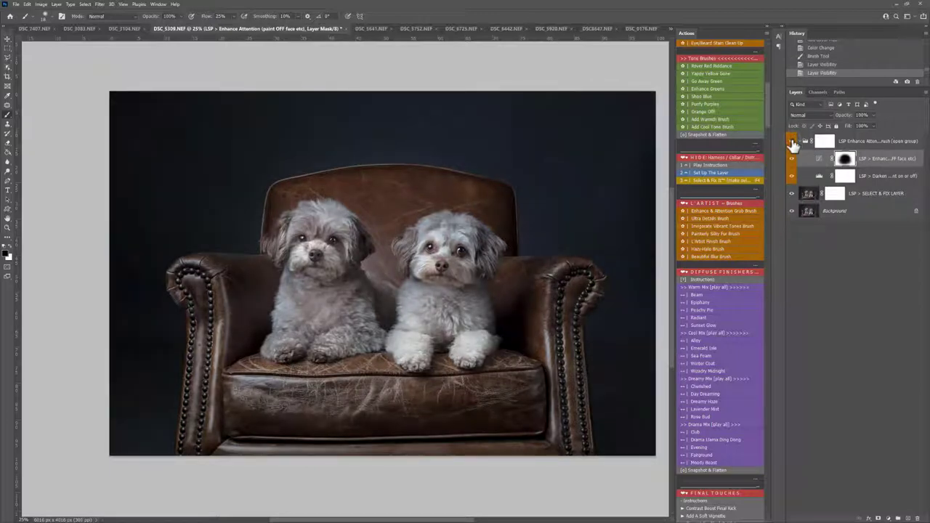
pyautogui.click(803, 142)
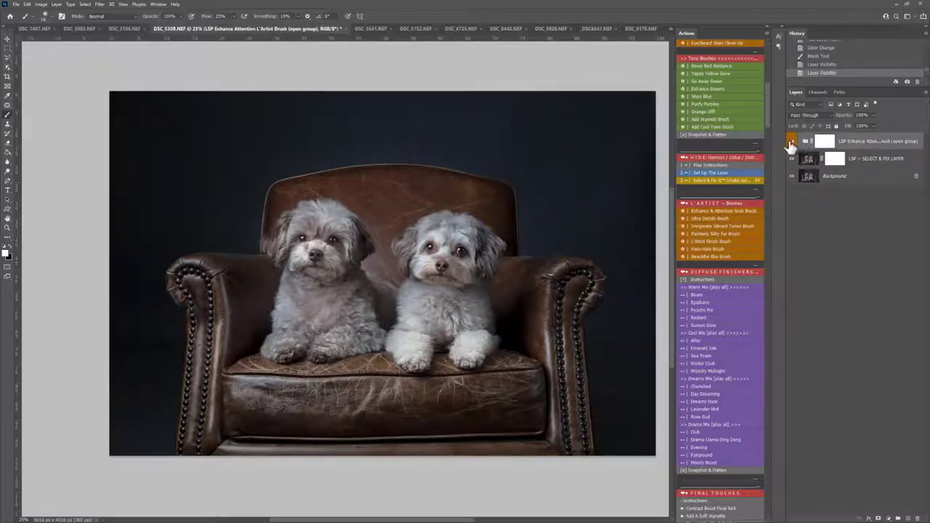
# Step: Paint an Ultra Details layer over both dogs, then add a Painterly Silky Fur layer
pyautogui.click(702, 217)
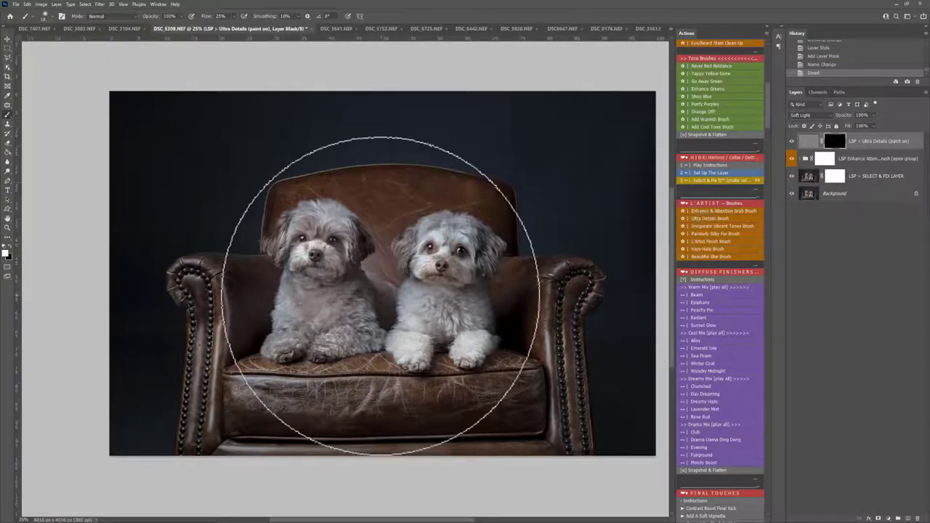
pyautogui.press('z')
pyautogui.click(451, 286)
pyautogui.press('b')
pyautogui.moveTo(461, 330)
pyautogui.mouseDown()
pyautogui.moveTo(391, 339)
pyautogui.moveTo(385, 362)
pyautogui.moveTo(450, 375)
pyautogui.moveTo(313, 341)
pyautogui.moveTo(130, 326)
pyautogui.moveTo(229, 348)
pyautogui.moveTo(161, 372)
pyautogui.moveTo(173, 336)
pyautogui.moveTo(130, 292)
pyautogui.moveTo(182, 168)
pyautogui.moveTo(258, 201)
pyautogui.moveTo(251, 284)
pyautogui.moveTo(351, 206)
pyautogui.moveTo(383, 248)
pyautogui.moveTo(441, 415)
pyautogui.moveTo(474, 387)
pyautogui.moveTo(250, 377)
pyautogui.moveTo(313, 369)
pyautogui.mouseUp()
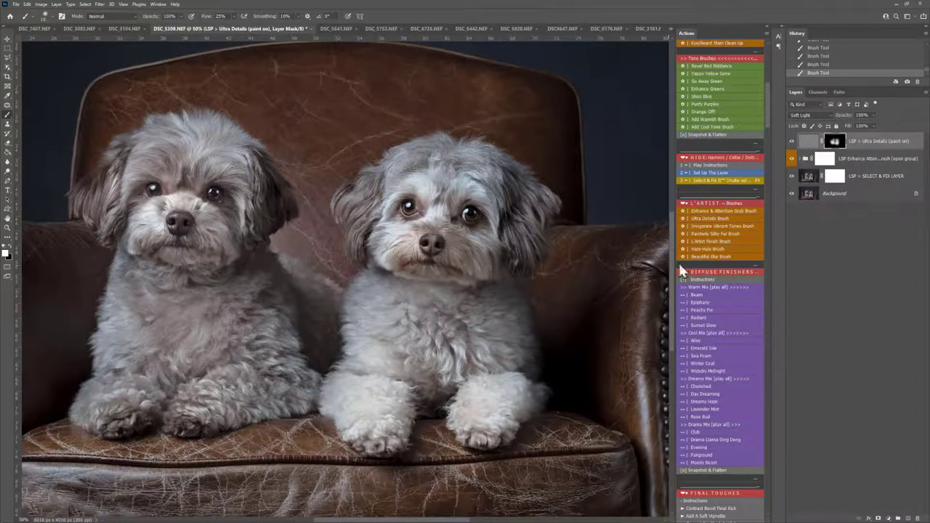
pyautogui.click(711, 241)
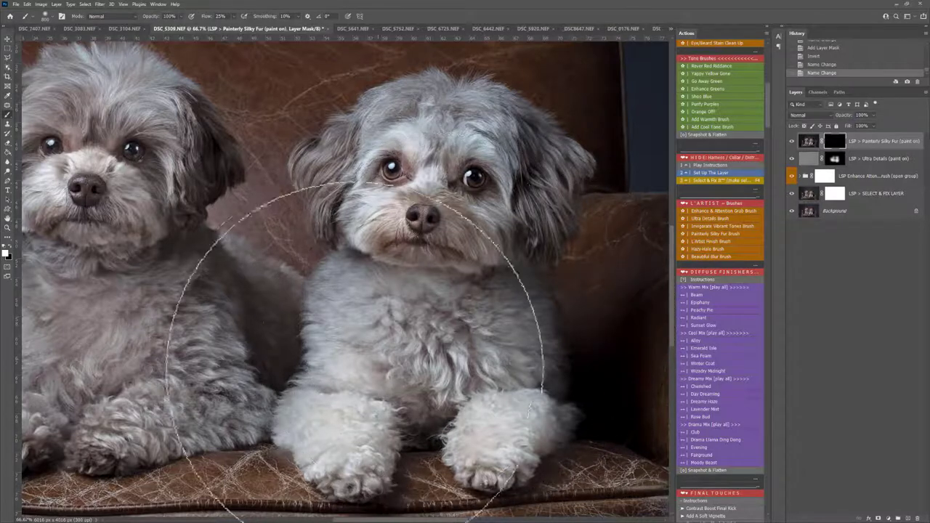
# Step: Paint silky fur over the right dog, the left dog's face, and the right dog's chest
pyautogui.moveTo(452, 342); pyautogui.dragTo(332, 332)
pyautogui.moveTo(264, 308); pyautogui.dragTo(441, 293)
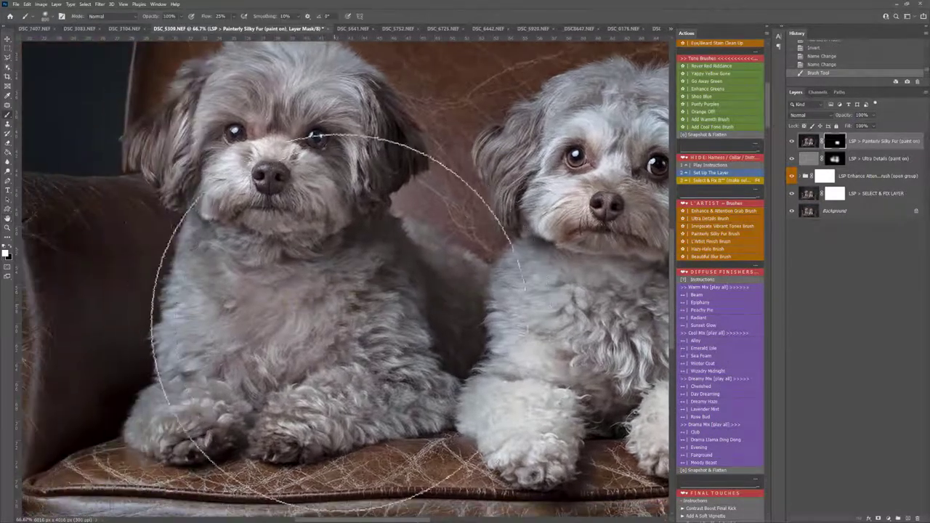
pyautogui.moveTo(304, 295)
pyautogui.mouseDown()
pyautogui.moveTo(273, 338)
pyautogui.moveTo(292, 319)
pyautogui.moveTo(211, 274)
pyautogui.moveTo(208, 312)
pyautogui.mouseUp()
pyautogui.scroll(4, 315, 301)
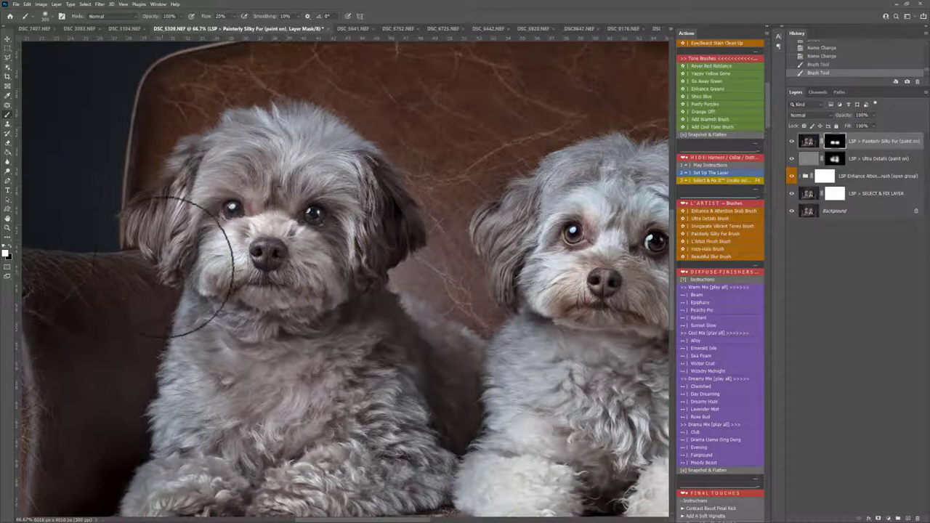
pyautogui.moveTo(197, 260)
pyautogui.mouseDown()
pyautogui.moveTo(280, 207)
pyautogui.moveTo(320, 159)
pyautogui.mouseUp()
pyautogui.moveTo(528, 208); pyautogui.dragTo(347, 229)
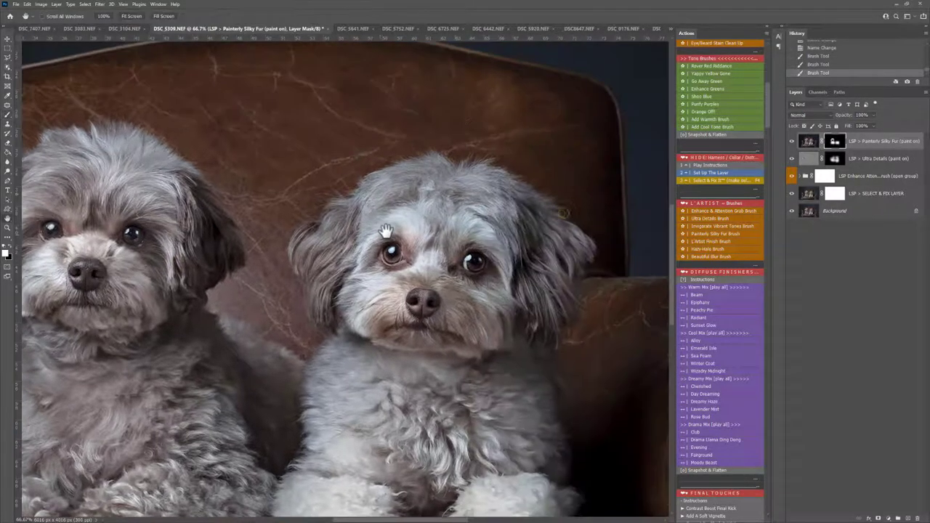
pyautogui.moveTo(523, 256)
pyautogui.mouseDown()
pyautogui.moveTo(470, 207)
pyautogui.moveTo(447, 270)
pyautogui.mouseUp()
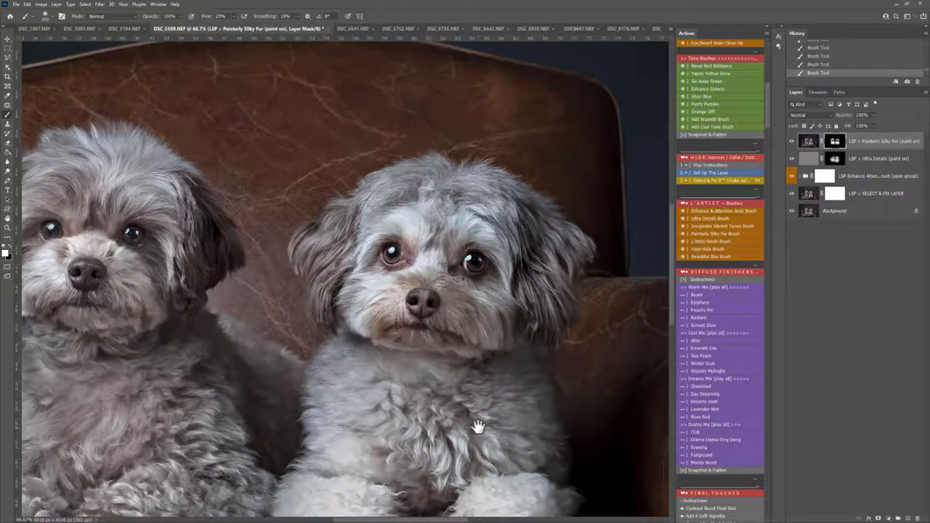
pyautogui.moveTo(473, 426); pyautogui.dragTo(442, 342)
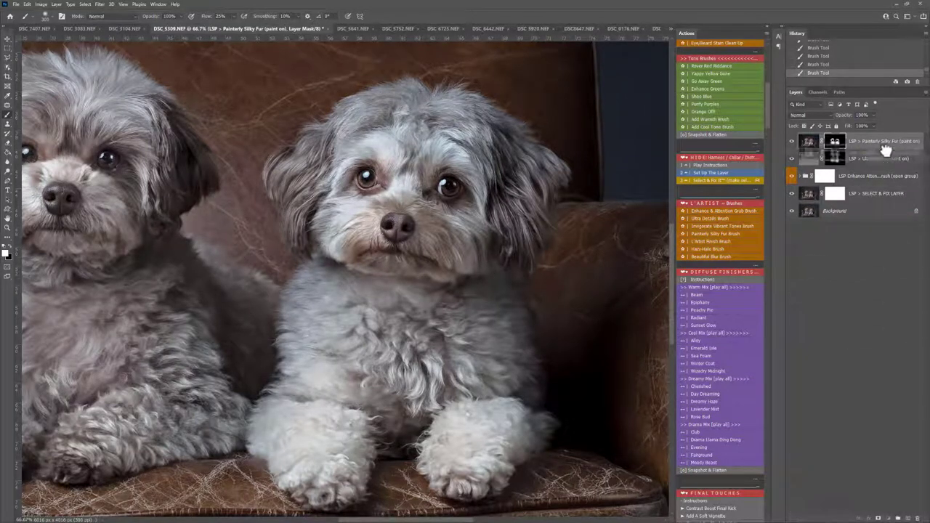
# Step: Toggle the Silky Fur and Ultra Details layers to compare them on the right dog's paws
pyautogui.click(792, 141)
pyautogui.press('z')
pyautogui.click(418, 385)
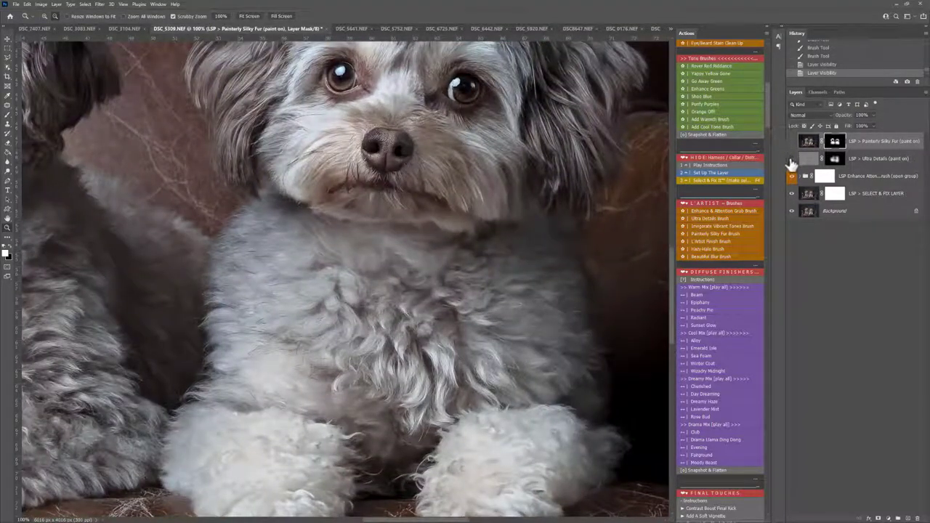
pyautogui.click(793, 158)
pyautogui.click(792, 141)
# Step: Zoom out to both dogs, dismiss the alert, and add a new Select & Fix layer
pyautogui.keyDown('alt'); pyautogui.click(393, 355); pyautogui.keyUp('alt')
pyautogui.keyDown('alt'); pyautogui.click(393, 355); pyautogui.keyUp('alt')
pyautogui.keyDown('alt'); pyautogui.click(393, 355); pyautogui.keyUp('alt')
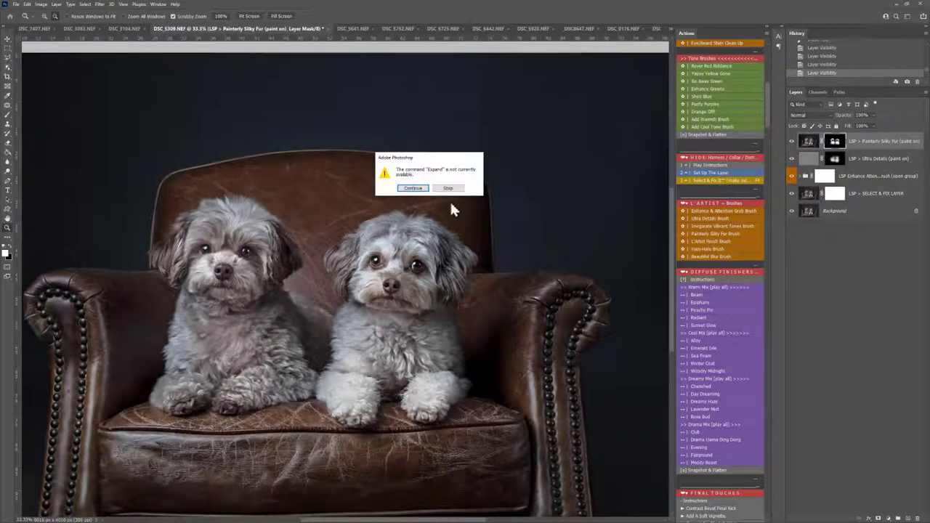
pyautogui.click(452, 190)
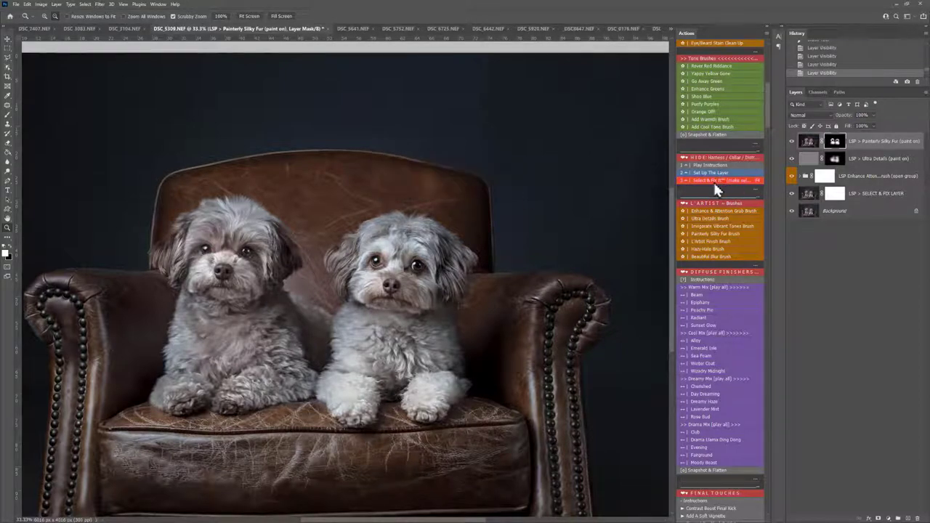
pyautogui.click(712, 180)
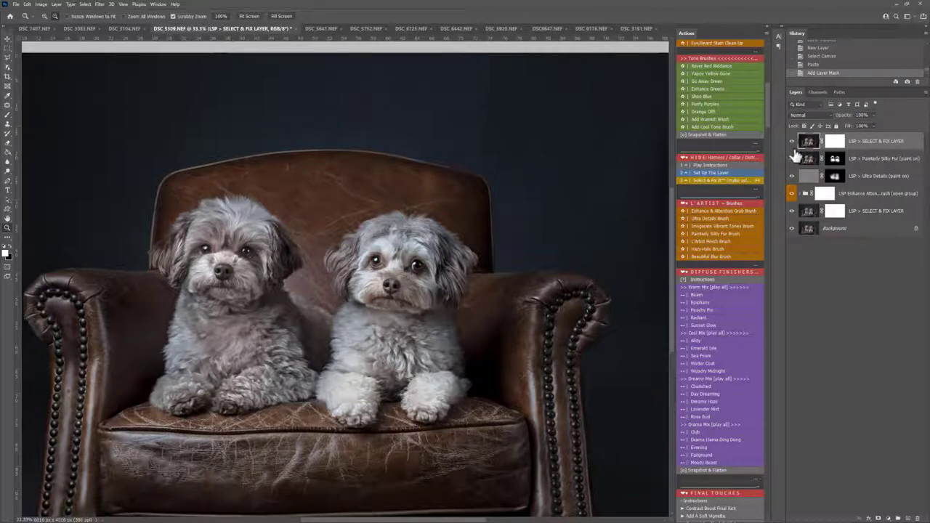
# Step: Patch the white blemish by the right dog's mouth with Select & Fix
pyautogui.moveTo(392, 272); pyautogui.dragTo(392, 272)
pyautogui.press('j')
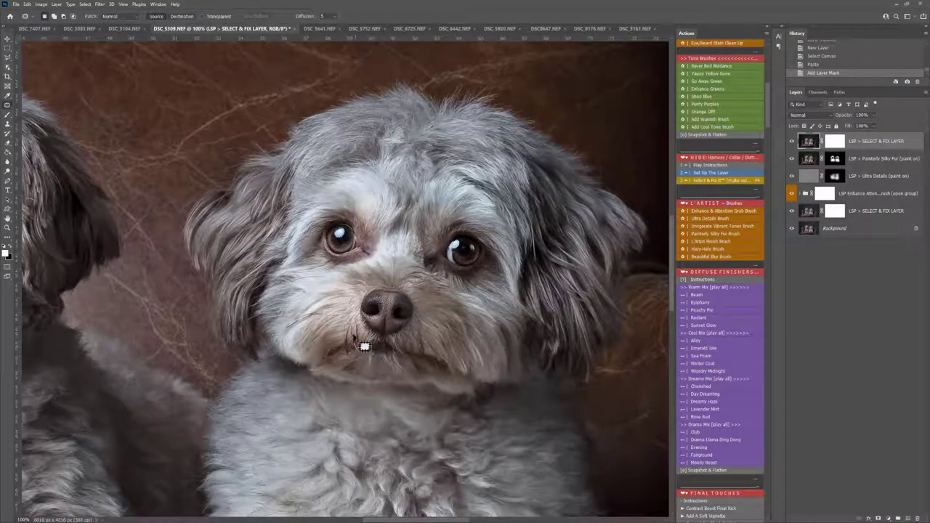
pyautogui.moveTo(364, 343); pyautogui.dragTo(373, 328)
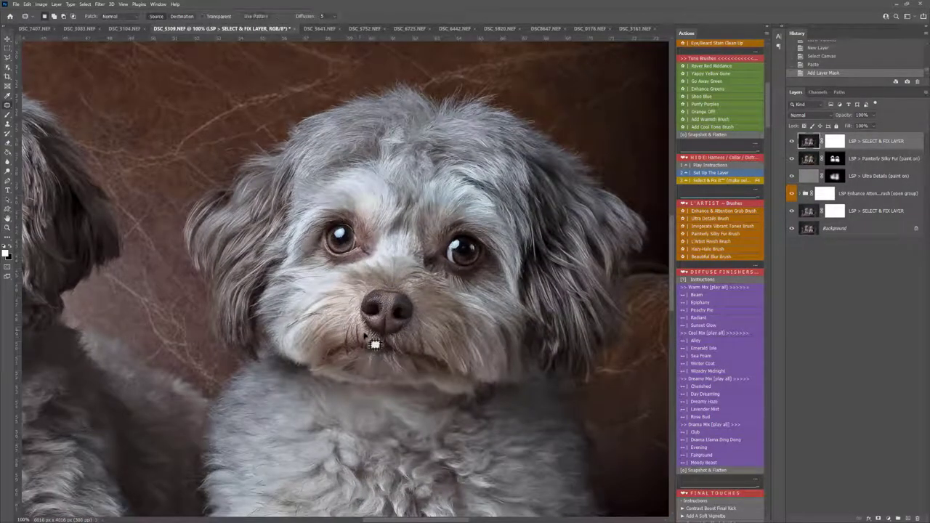
pyautogui.click(708, 181)
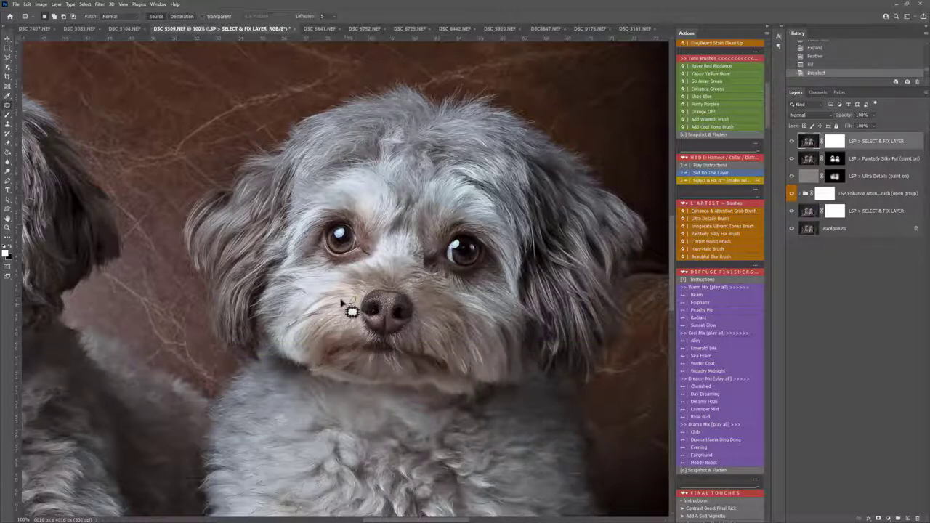
# Step: Patch the blemish on the left dog's muzzle, undoing an extra patch attempt
pyautogui.press('z')
pyautogui.keyDown('alt'); pyautogui.click(422, 322); pyautogui.keyUp('alt')
pyautogui.keyDown('alt'); pyautogui.click(420, 323); pyautogui.keyUp('alt')
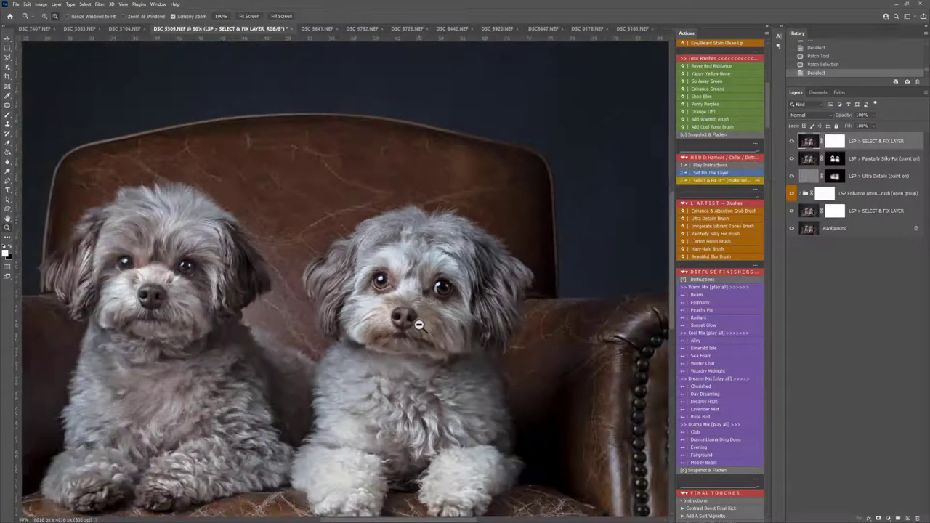
pyautogui.moveTo(119, 310); pyautogui.dragTo(170, 309)
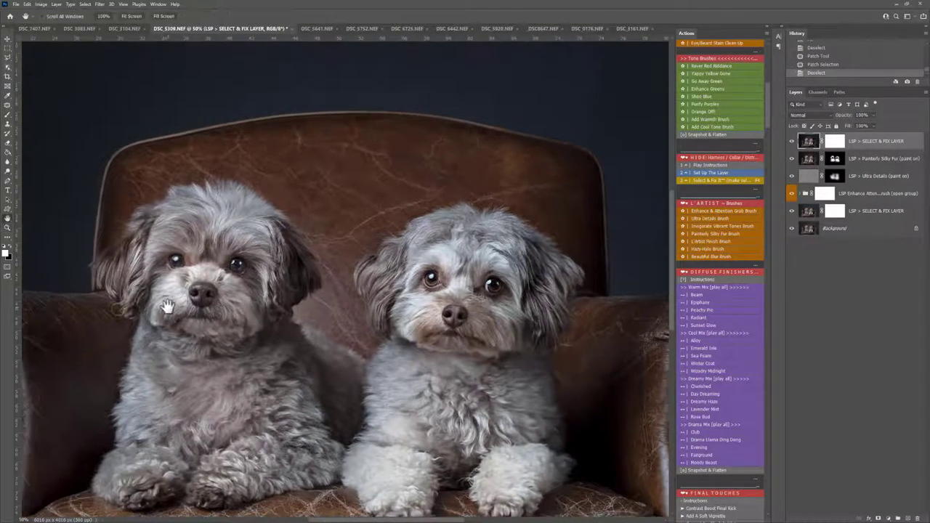
pyautogui.click(173, 301)
pyautogui.press('j')
pyautogui.moveTo(199, 325); pyautogui.dragTo(182, 318)
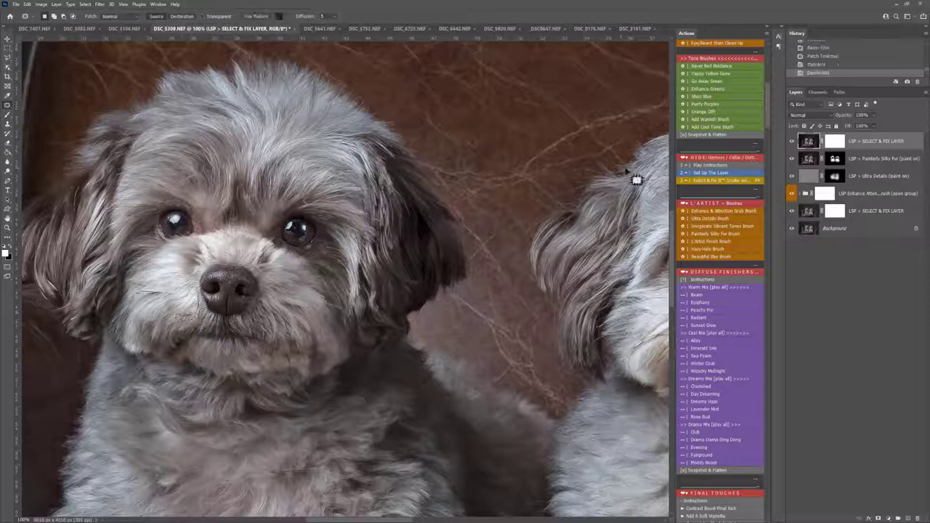
pyautogui.click(753, 179)
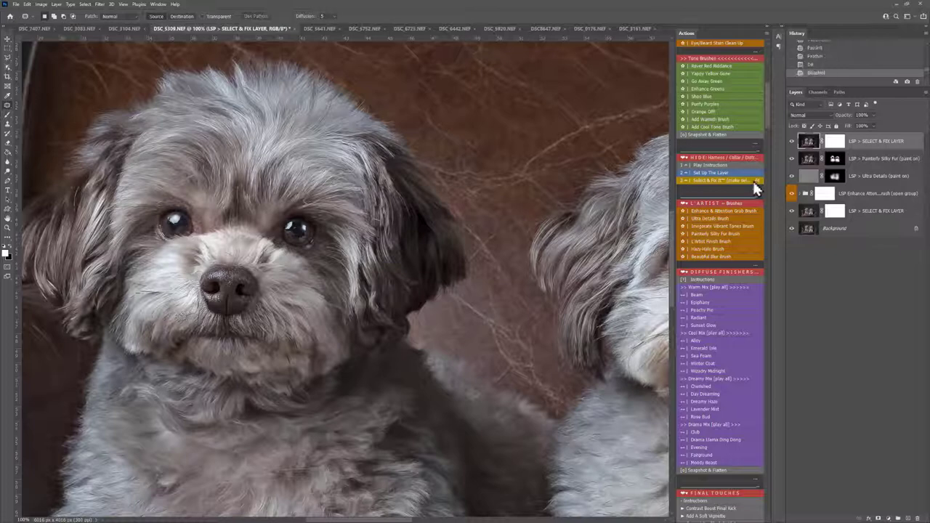
pyautogui.moveTo(196, 309); pyautogui.dragTo(172, 324)
pyautogui.hotkey('ctrl', 'z')
# Step: Zoom out and centre the whole photo in the view
pyautogui.press('z')
pyautogui.keyDown('alt'); pyautogui.click(382, 308); pyautogui.keyUp('alt')
pyautogui.keyDown('alt'); pyautogui.click(382, 308); pyautogui.keyUp('alt')
pyautogui.keyDown('alt'); pyautogui.click(382, 308); pyautogui.keyUp('alt')
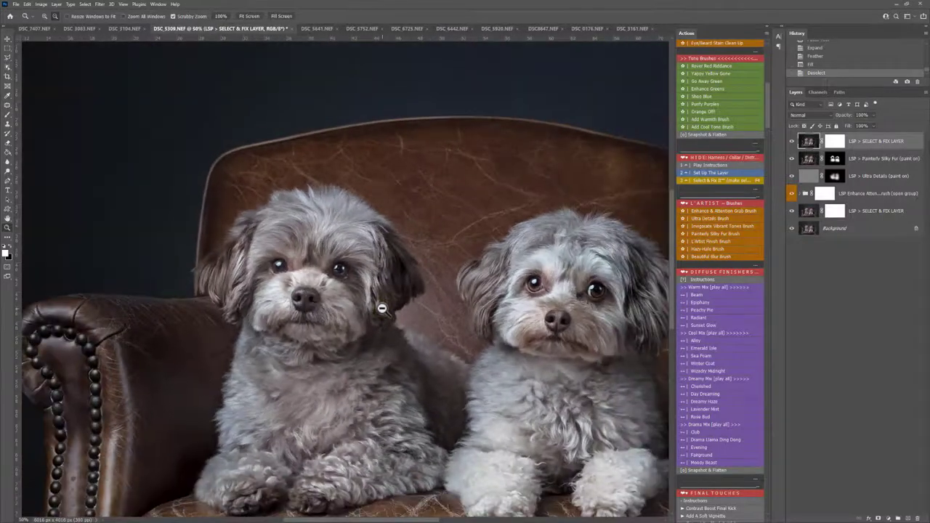
pyautogui.keyDown('alt'); pyautogui.click(382, 308); pyautogui.keyUp('alt')
pyautogui.keyDown('alt'); pyautogui.click(382, 308); pyautogui.keyUp('alt')
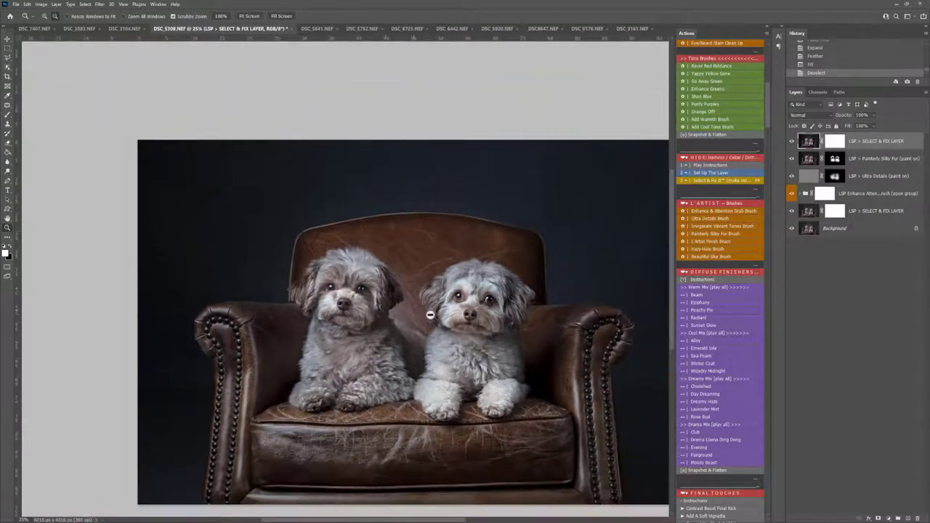
pyautogui.press('space')
pyautogui.moveTo(465, 312); pyautogui.dragTo(436, 286)
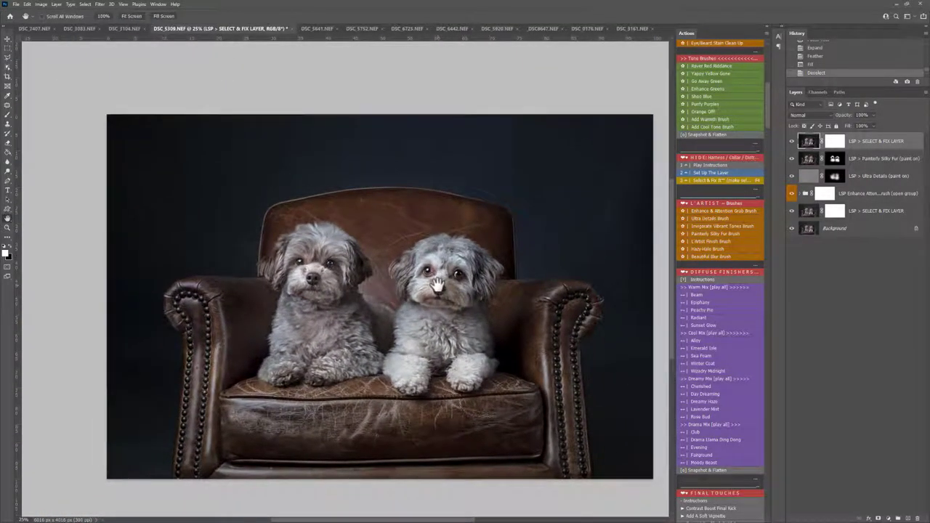
pyautogui.click(714, 249)
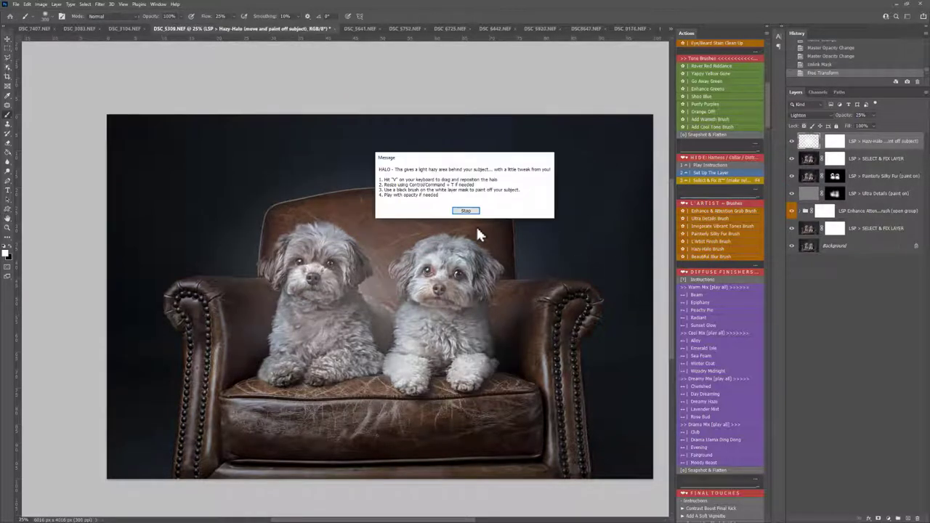
pyautogui.click(466, 211)
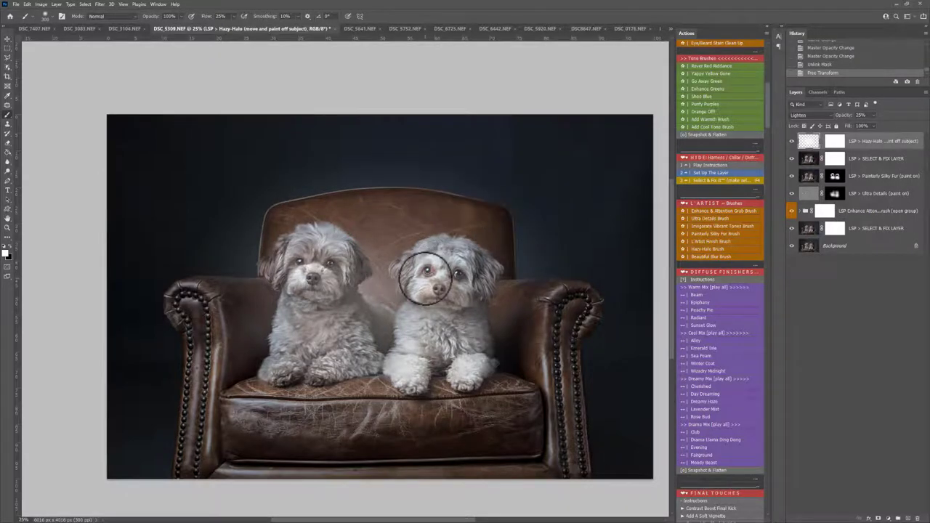
pyautogui.press('v')
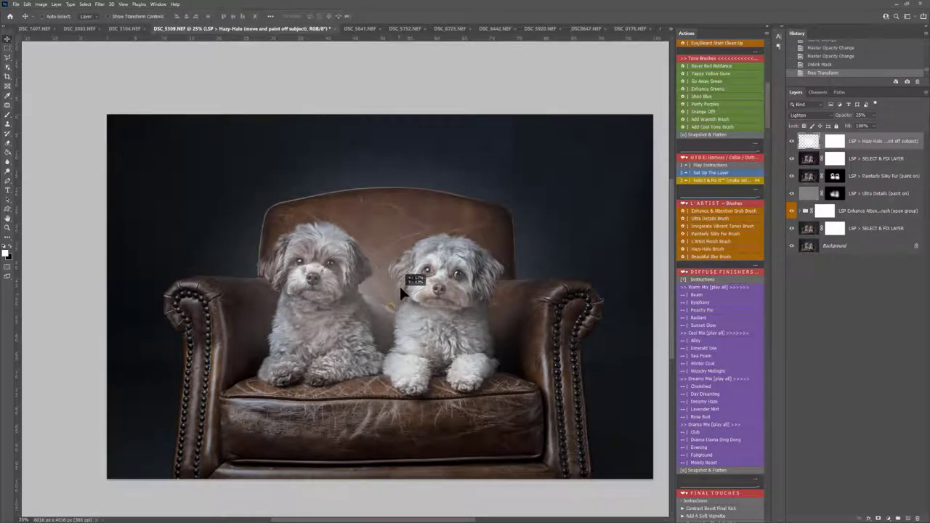
pyautogui.moveTo(402, 288); pyautogui.dragTo(392, 187)
pyautogui.click(835, 141)
pyautogui.press('b')
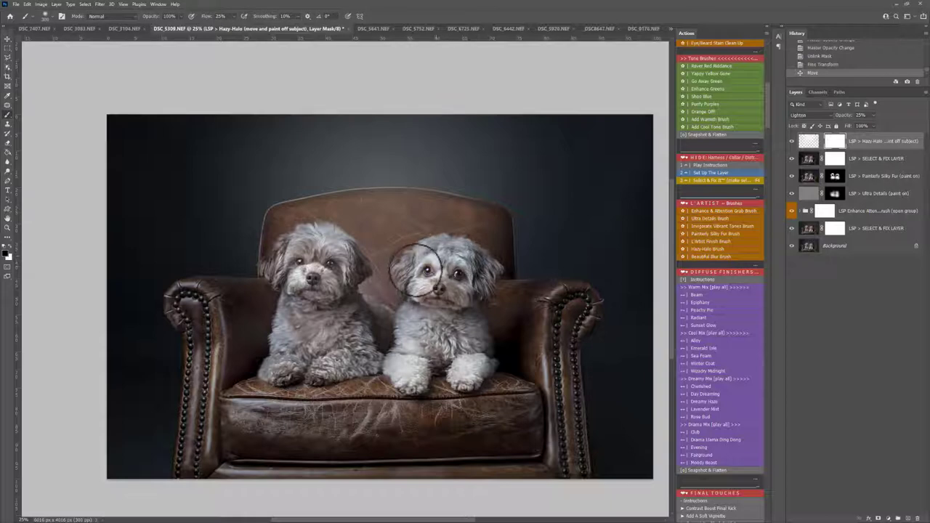
pyautogui.moveTo(429, 272)
pyautogui.mouseDown()
pyautogui.moveTo(435, 290)
pyautogui.moveTo(425, 295)
pyautogui.mouseUp()
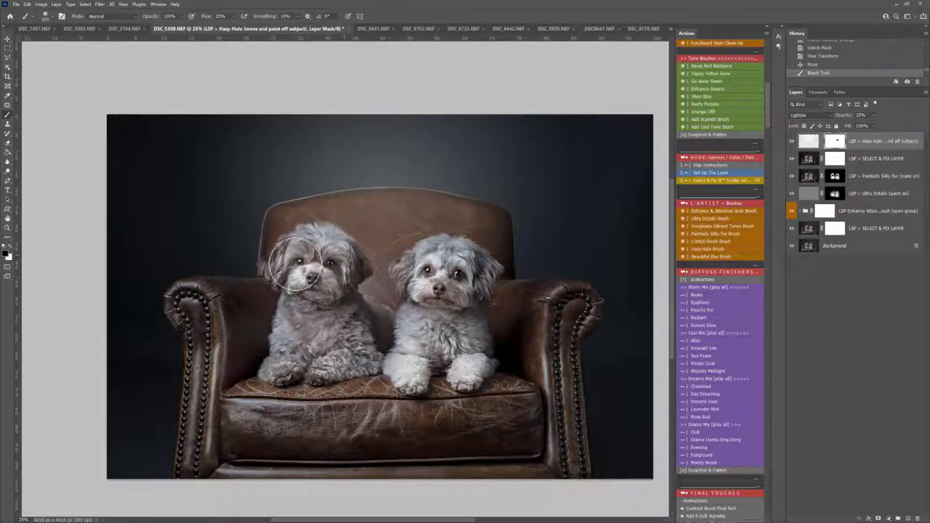
pyautogui.moveTo(433, 298)
pyautogui.mouseDown()
pyautogui.moveTo(442, 253)
pyautogui.moveTo(417, 253)
pyautogui.moveTo(464, 258)
pyautogui.moveTo(450, 303)
pyautogui.moveTo(500, 335)
pyautogui.mouseUp()
pyautogui.click(791, 141)
pyautogui.click(792, 141)
pyautogui.moveTo(871, 149); pyautogui.dragTo(916, 517)
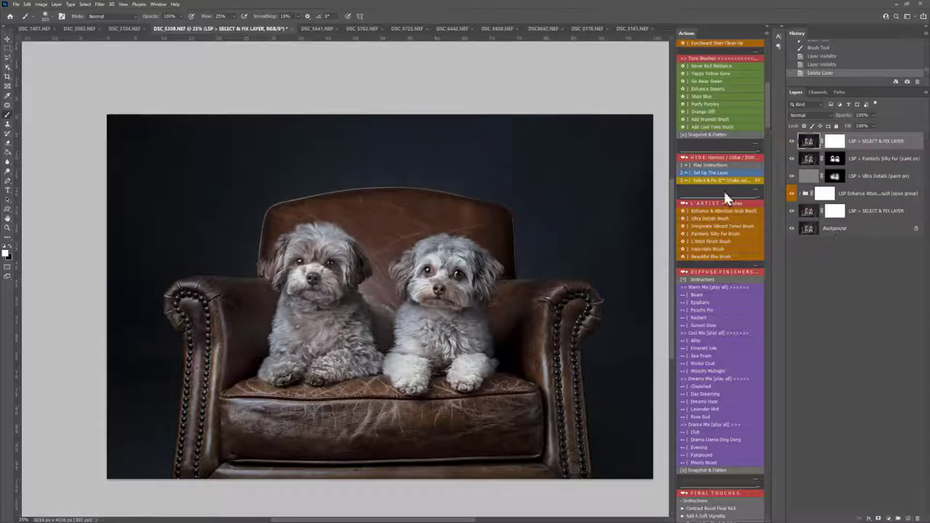
# Step: Flatten the image and play Warm Mix [play all] from Diffuse Finishers
pyautogui.click(716, 134)
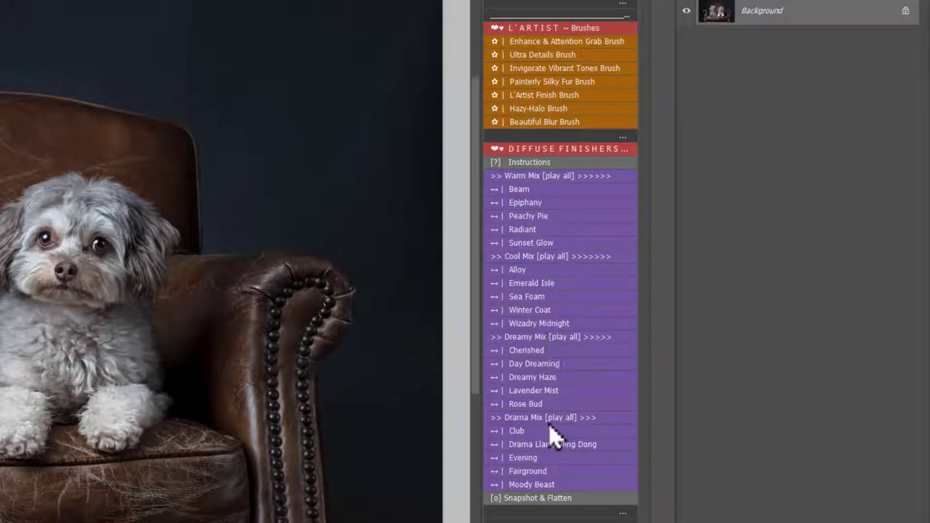
pyautogui.click(563, 177)
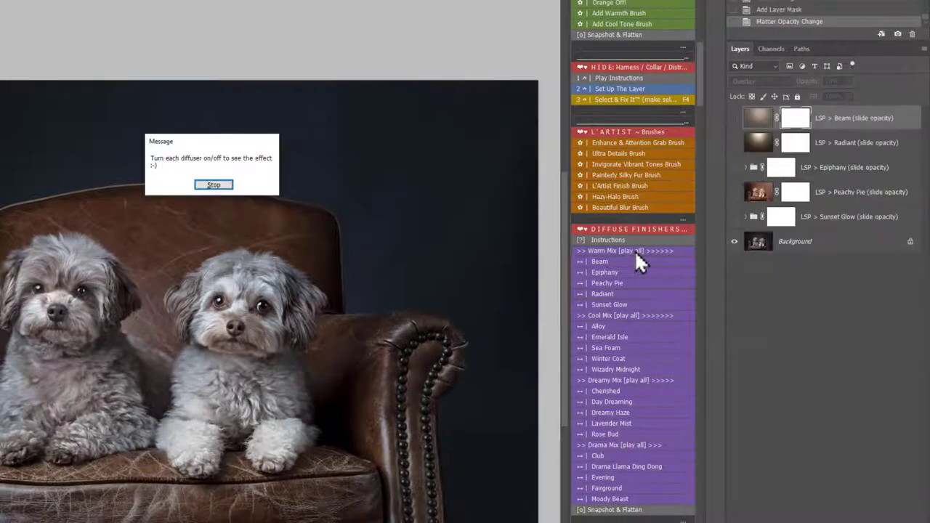
# Step: Dismiss the instructions and preview each diffuser: Sunset Glow, Peachy Pie, Epiphany, Radiant, Beam
pyautogui.moveTo(204, 141); pyautogui.dragTo(264, 116)
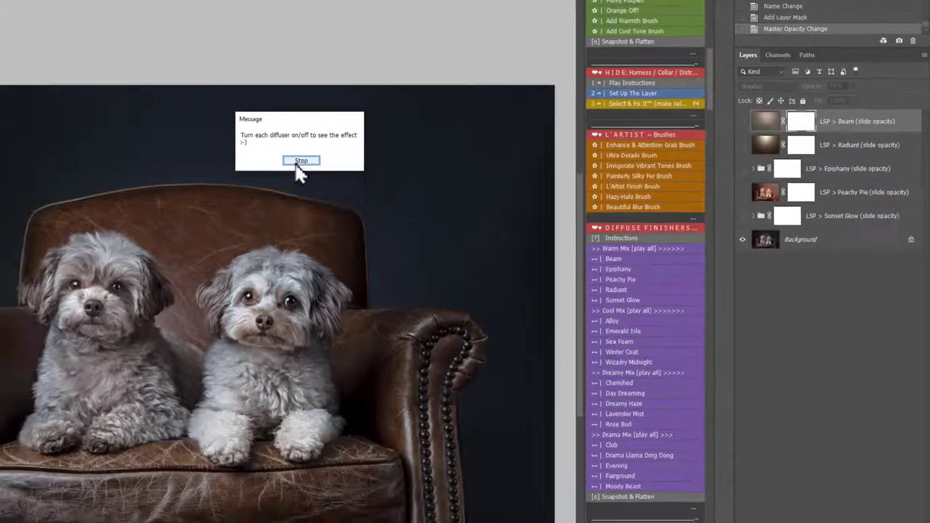
pyautogui.click(298, 161)
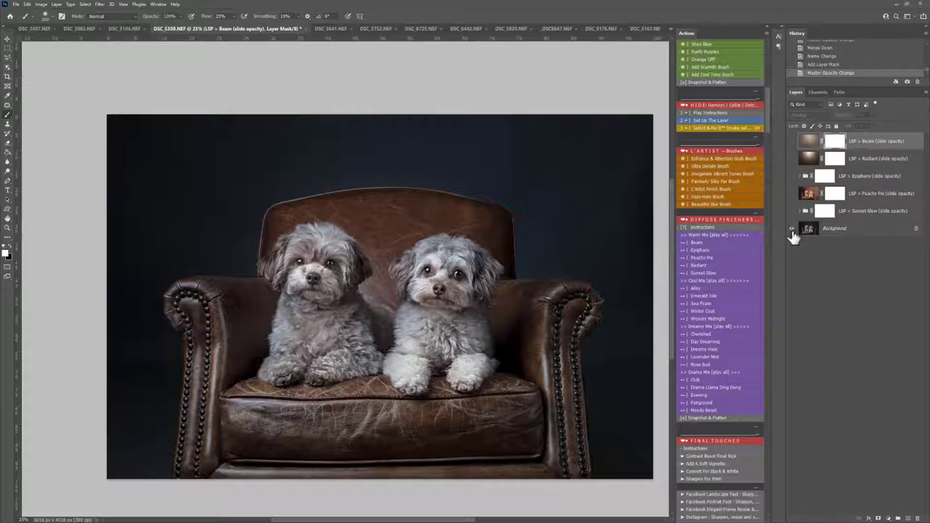
pyautogui.click(792, 212)
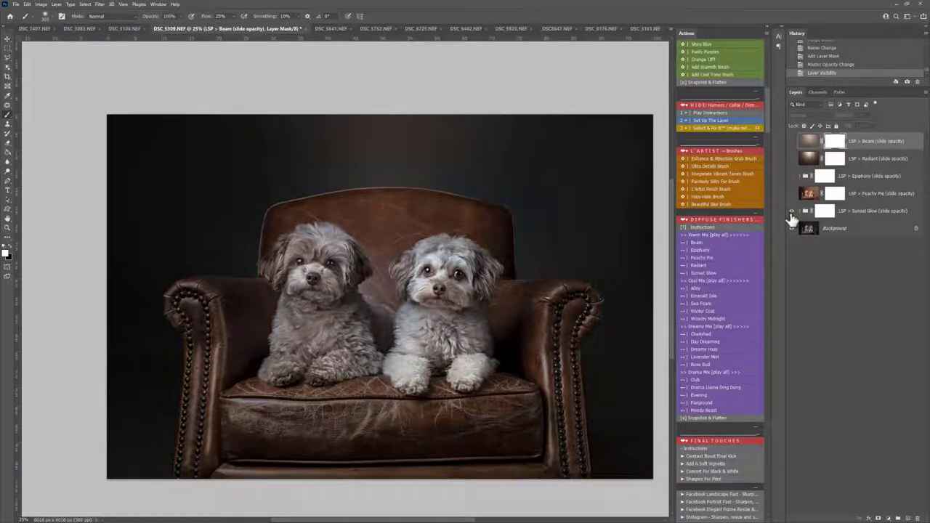
pyautogui.click(792, 211)
pyautogui.click(793, 194)
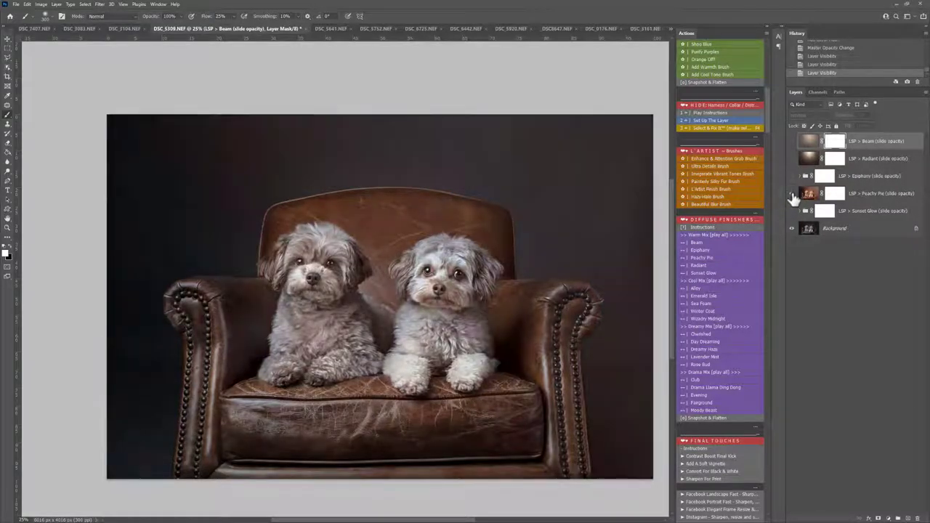
pyautogui.moveTo(793, 195); pyautogui.dragTo(793, 177)
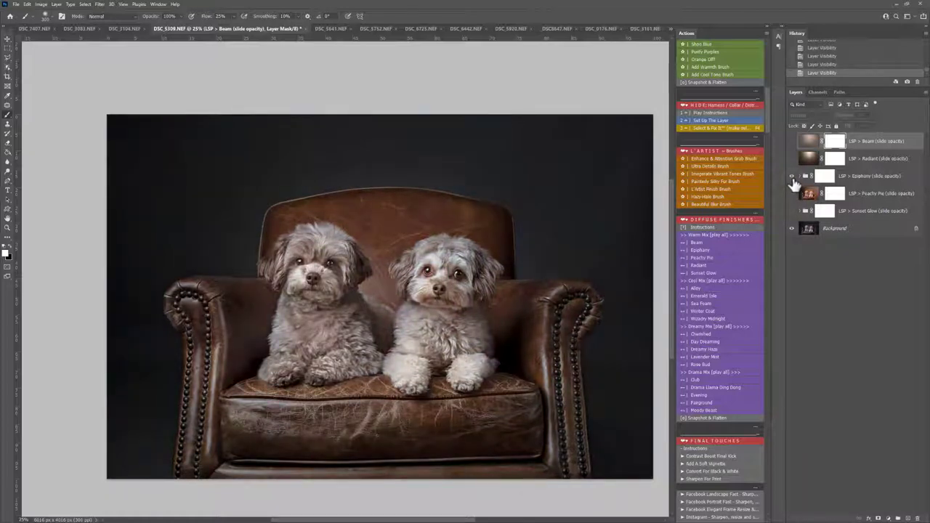
pyautogui.click(793, 176)
pyautogui.click(792, 158)
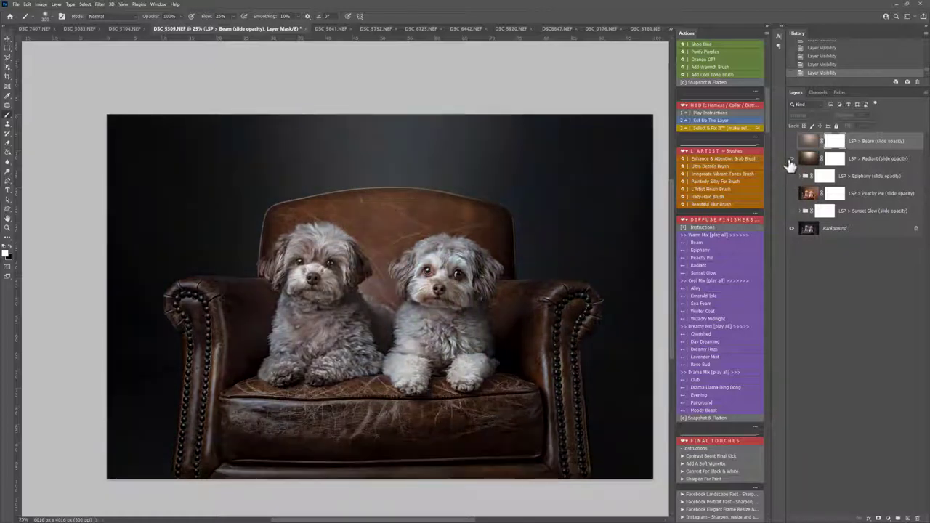
pyautogui.click(791, 159)
pyautogui.click(792, 141)
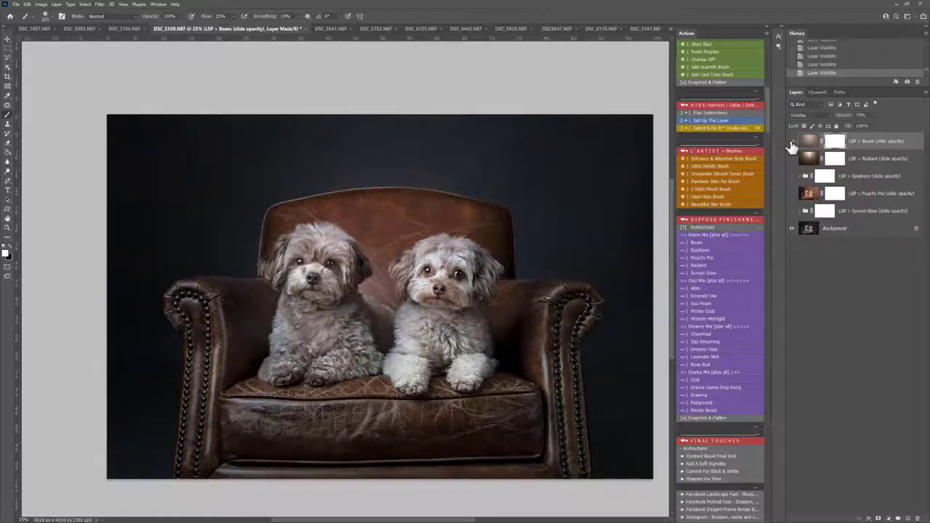
pyautogui.click(792, 142)
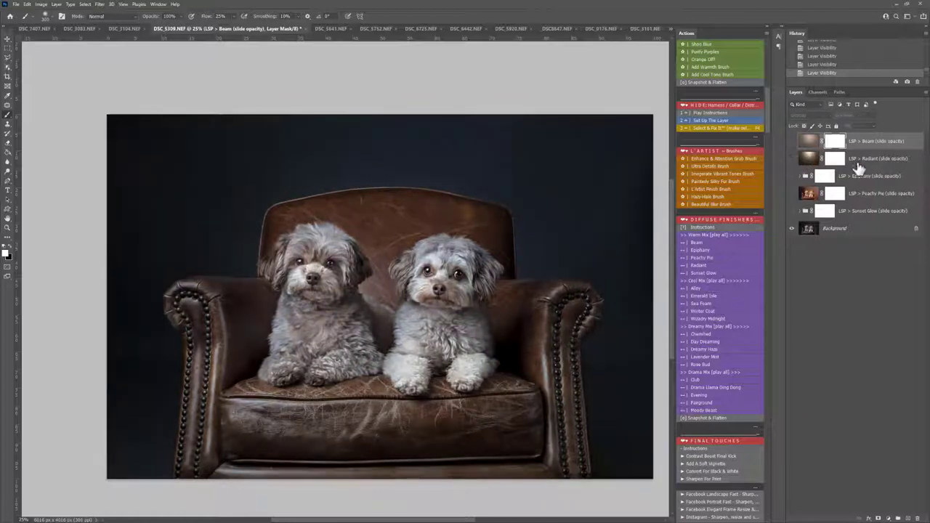
# Step: Turn Radiant on at Soft Light, 79% opacity, rechecking Epiphany and Beam
pyautogui.click(859, 164)
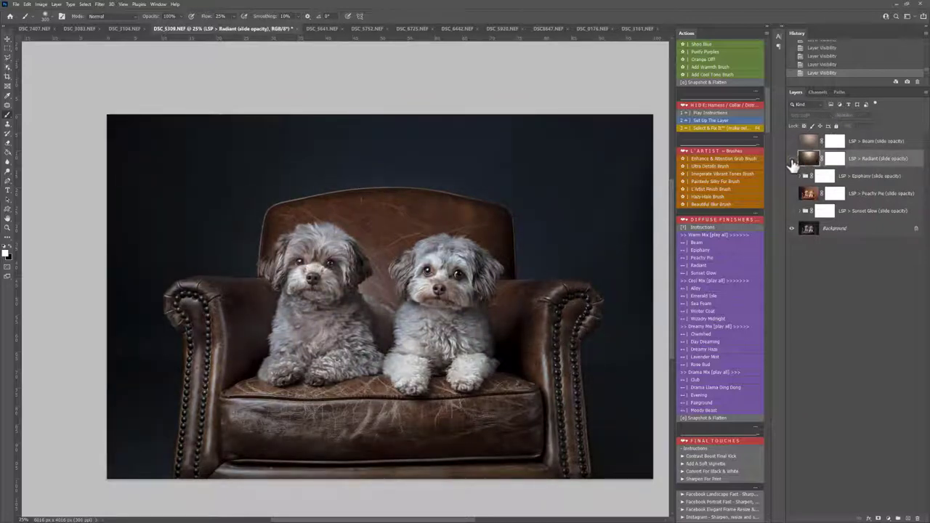
pyautogui.click(792, 159)
pyautogui.moveTo(873, 122); pyautogui.dragTo(892, 121)
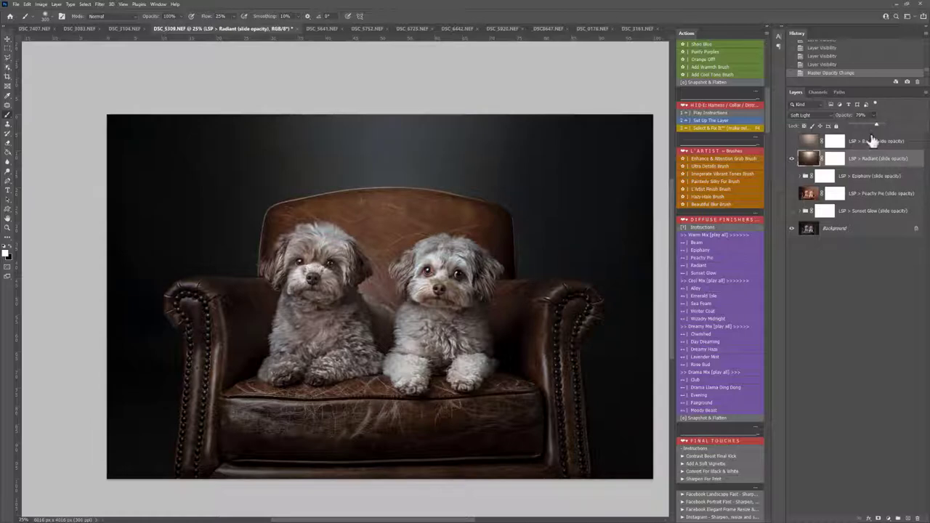
pyautogui.click(872, 141)
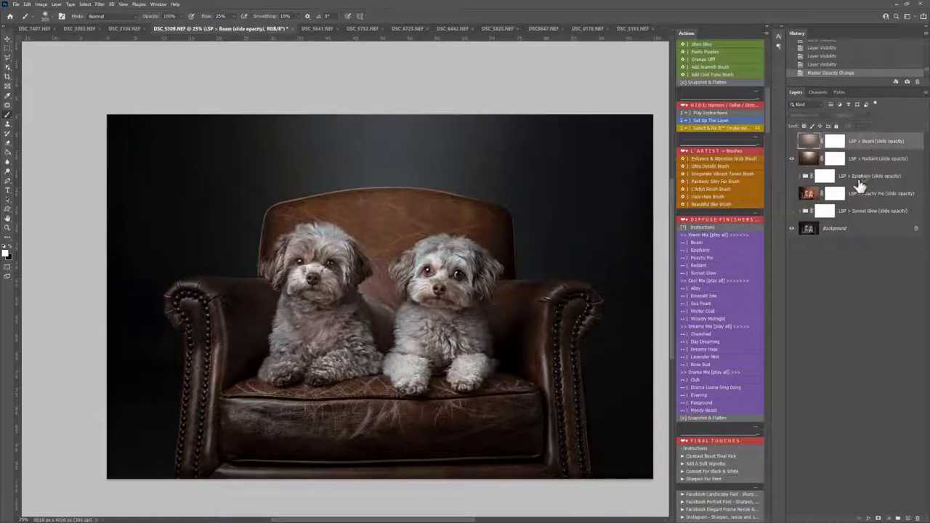
pyautogui.click(843, 180)
pyautogui.click(792, 177)
pyautogui.click(791, 176)
pyautogui.click(792, 142)
pyautogui.click(792, 142)
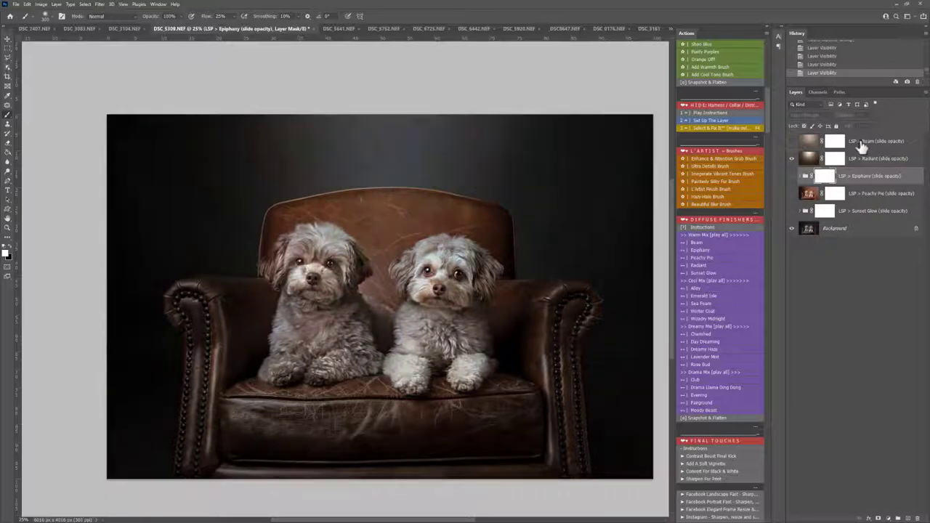
# Step: Delete the Beam, Epiphany, Peachy Pie and Sunset Glow layers
pyautogui.click(865, 147)
pyautogui.keyDown('ctrl'); pyautogui.click(866, 178); pyautogui.keyUp('ctrl')
pyautogui.keyDown('ctrl'); pyautogui.click(876, 193); pyautogui.keyUp('ctrl')
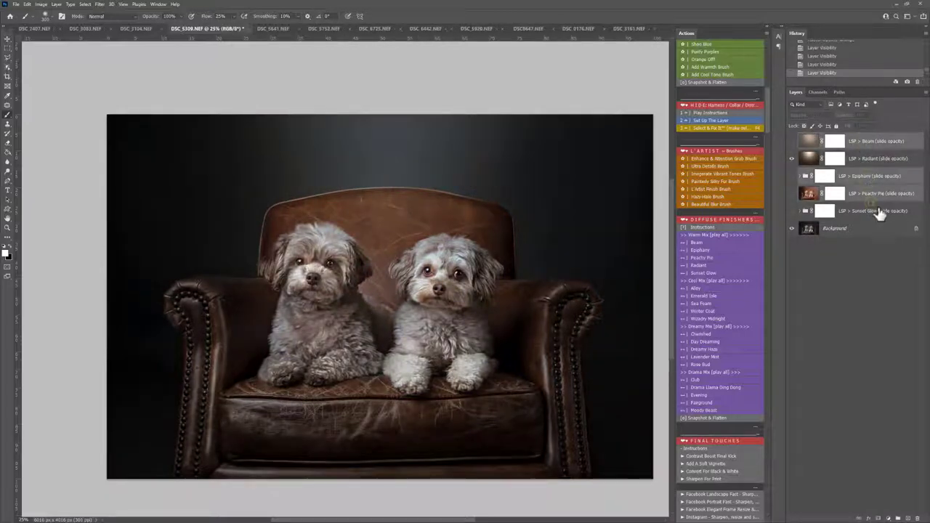
pyautogui.keyDown('ctrl'); pyautogui.click(887, 212); pyautogui.keyUp('ctrl')
pyautogui.moveTo(920, 213); pyautogui.dragTo(918, 518)
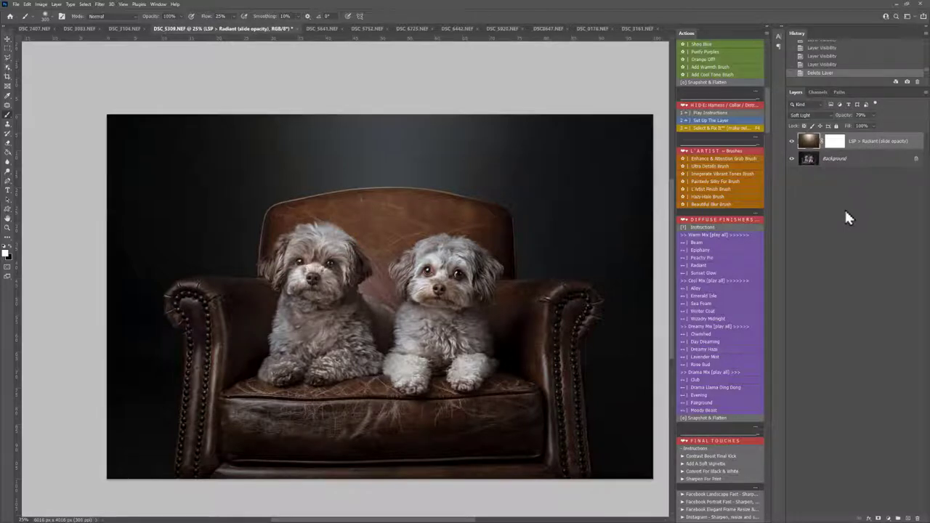
# Step: Add the LSP > Evening tone layer and lower the Radiant glow's opacity
pyautogui.click(701, 403)
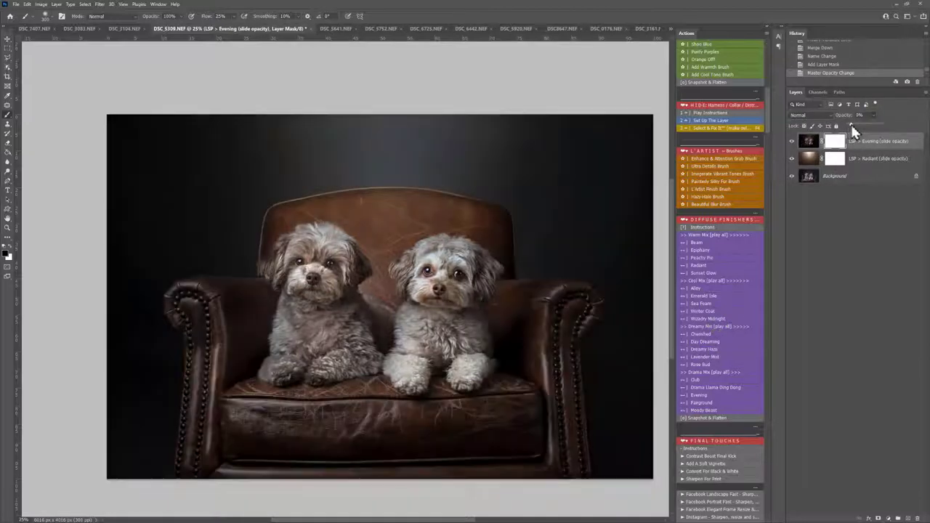
pyautogui.click(865, 159)
pyautogui.moveTo(874, 116); pyautogui.dragTo(869, 126)
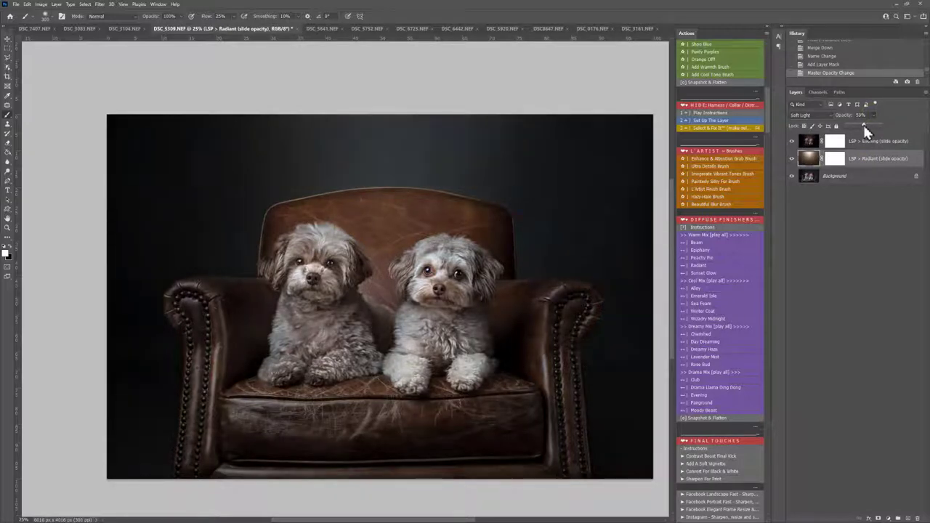
pyautogui.moveTo(865, 129); pyautogui.dragTo(864, 132)
# Step: Mask the Evening effect out of the image centre with a large black brush
pyautogui.click(862, 141)
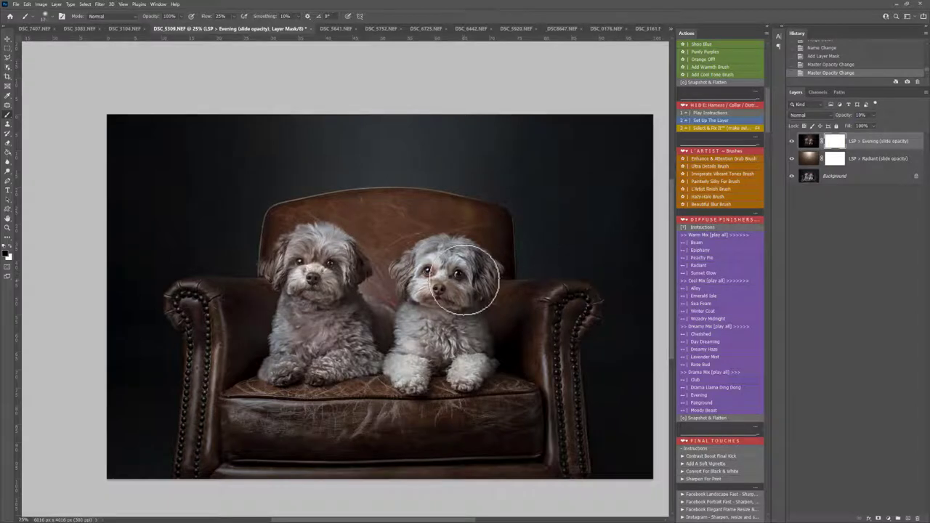
pyautogui.press(']')
pyautogui.press(']')
pyautogui.press(']')
pyautogui.press(']')
pyautogui.press(']')
pyautogui.press(']')
pyautogui.press(']')
pyautogui.press(']')
pyautogui.press(']')
pyautogui.press(']')
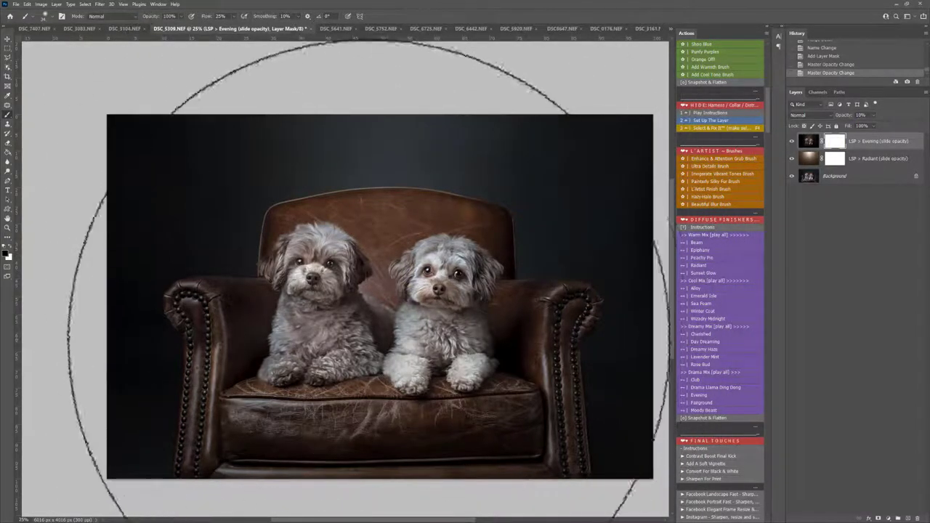
pyautogui.click(374, 320)
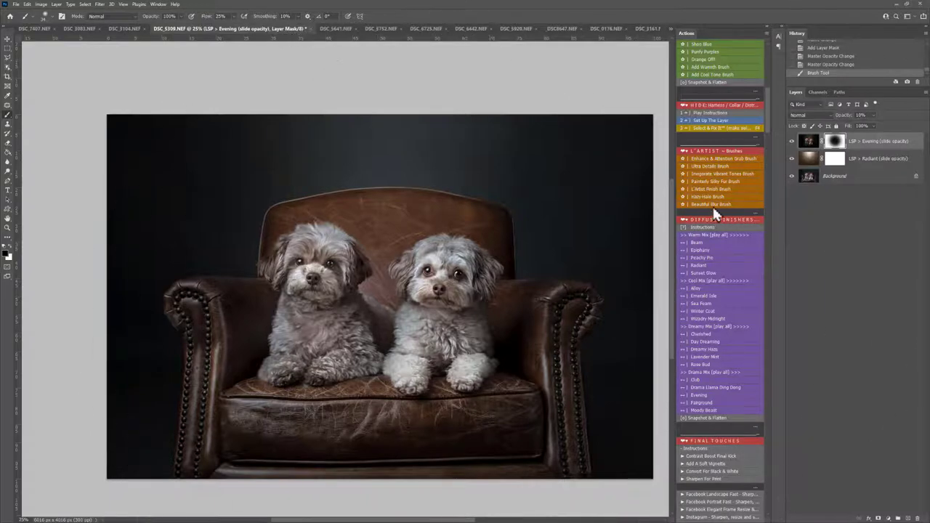
# Step: Run Gentle Darken (paint on) with F2 and paint its mask over the upper backdrop and chair
pyautogui.scroll(5, 713, 205)
pyautogui.scroll(10, 717, 209)
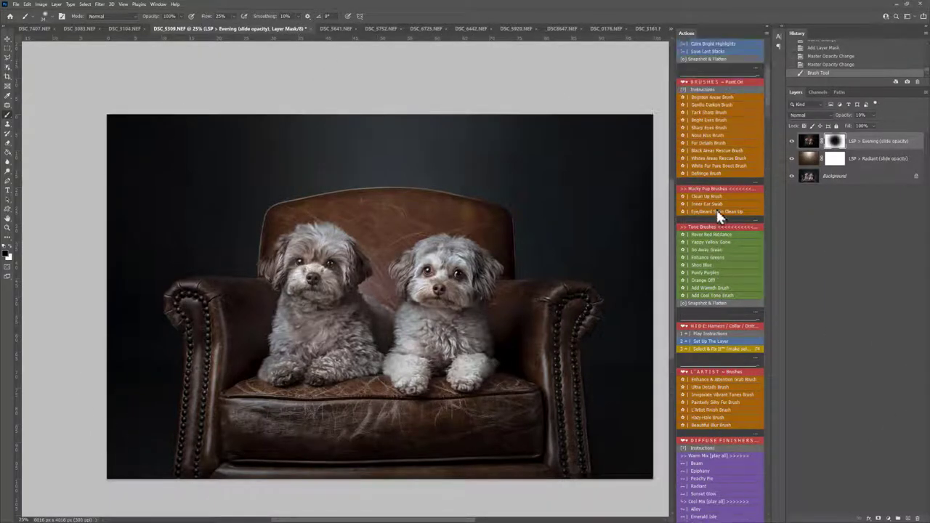
pyautogui.scroll(-1, 718, 206)
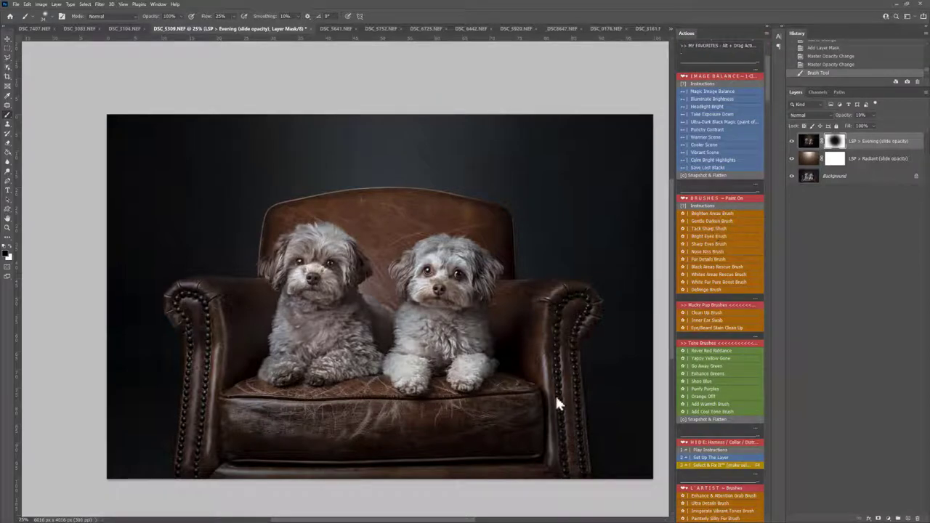
pyautogui.press('F2')
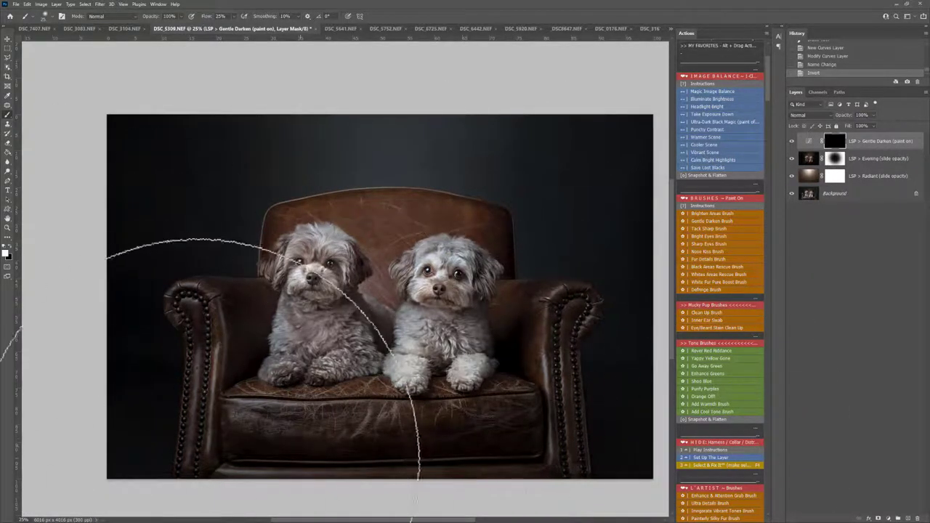
pyautogui.moveTo(225, 461)
pyautogui.mouseDown()
pyautogui.moveTo(356, 400)
pyautogui.moveTo(371, 210)
pyautogui.moveTo(411, 193)
pyautogui.moveTo(347, 178)
pyautogui.moveTo(247, 171)
pyautogui.mouseUp()
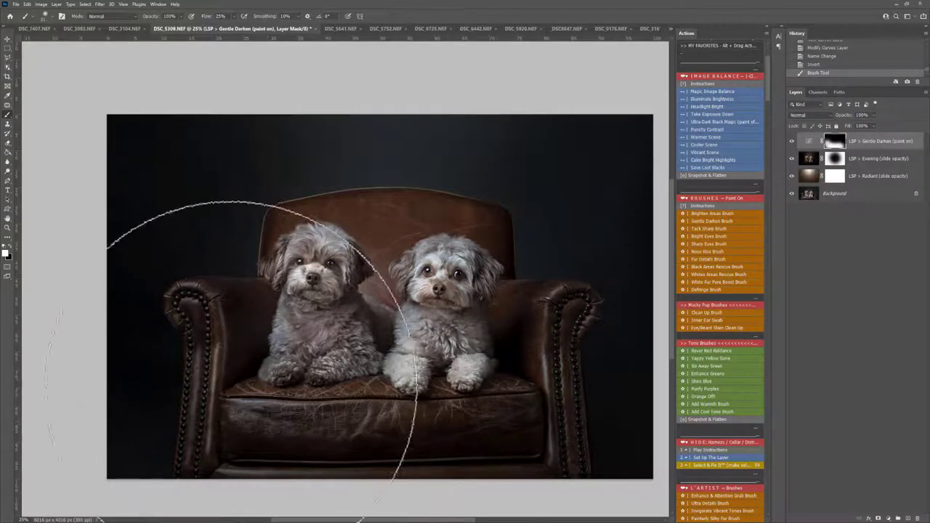
pyautogui.moveTo(283, 407); pyautogui.dragTo(395, 447)
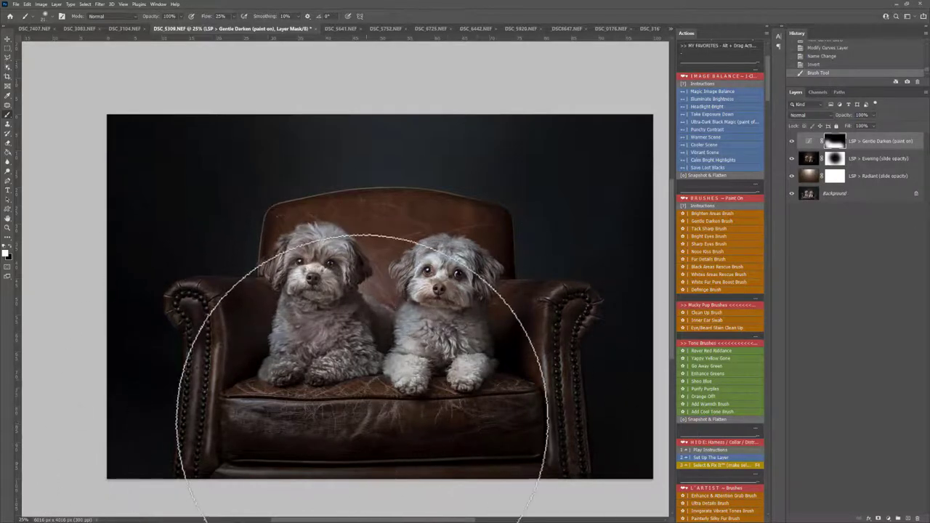
# Step: Capture Snapshot 3 with Snapshot & Flatten and make the History panel taller
pyautogui.click(692, 177)
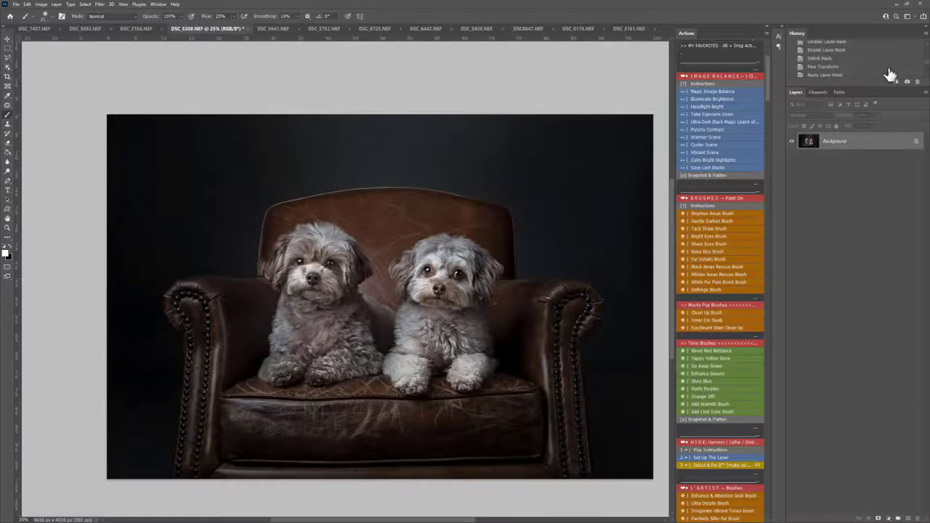
pyautogui.moveTo(927, 69); pyautogui.dragTo(928, 55)
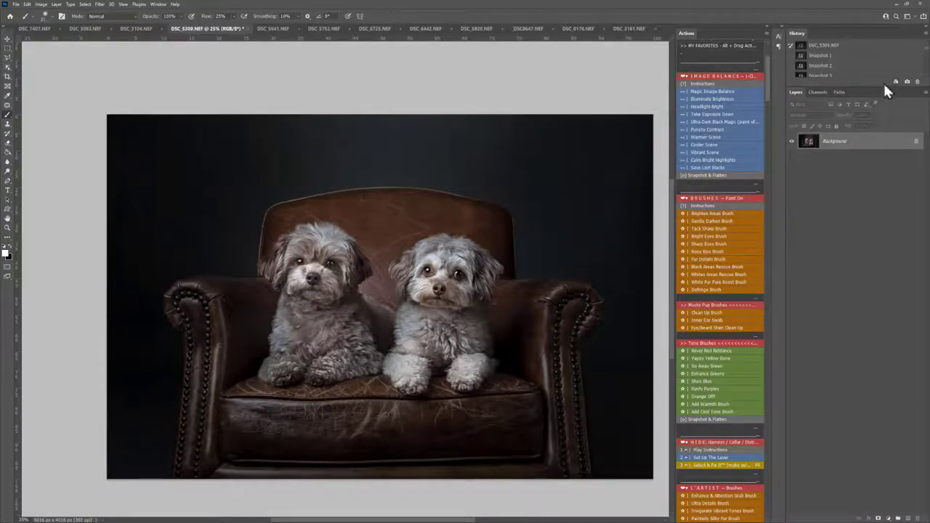
pyautogui.moveTo(881, 86); pyautogui.dragTo(881, 108)
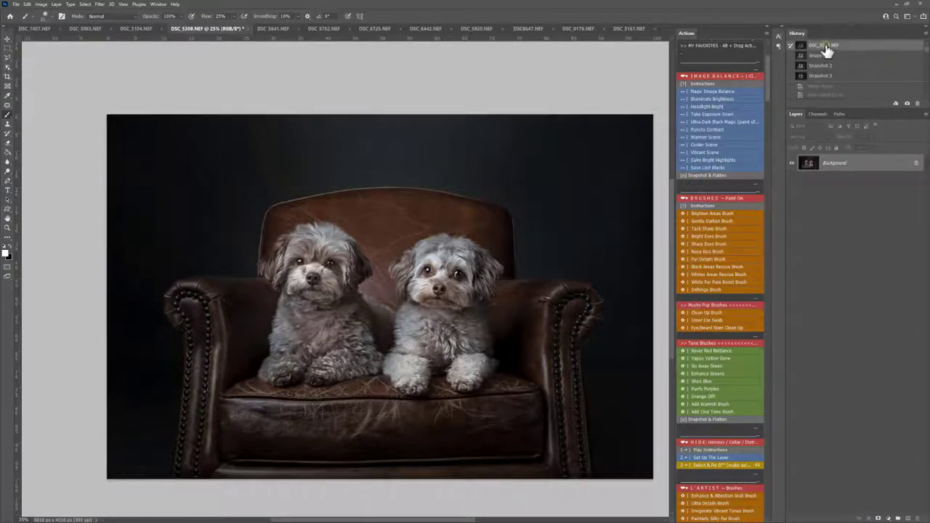
# Step: Compare the original DSC_5309.NEF with Snapshots 1, 2 and 3, ending on Snapshot 3
pyautogui.click(827, 47)
pyautogui.click(823, 58)
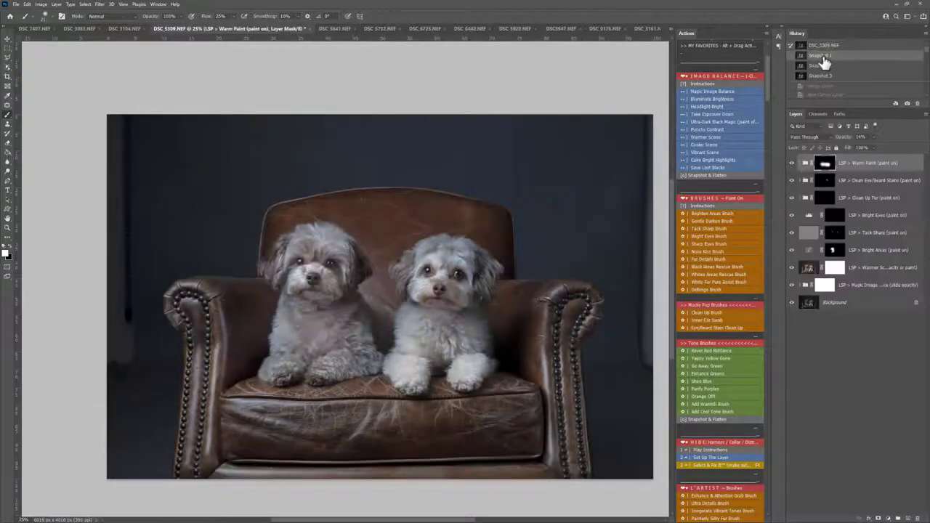
pyautogui.click(821, 67)
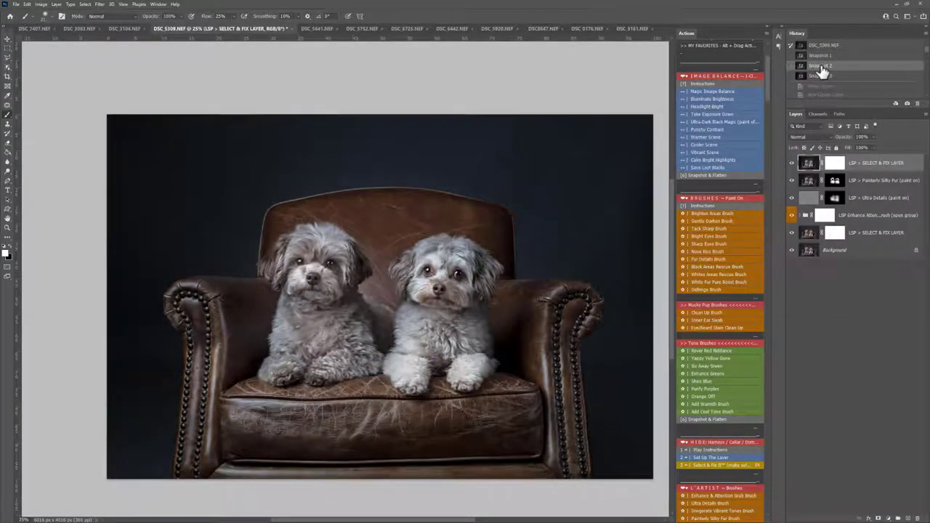
pyautogui.click(822, 75)
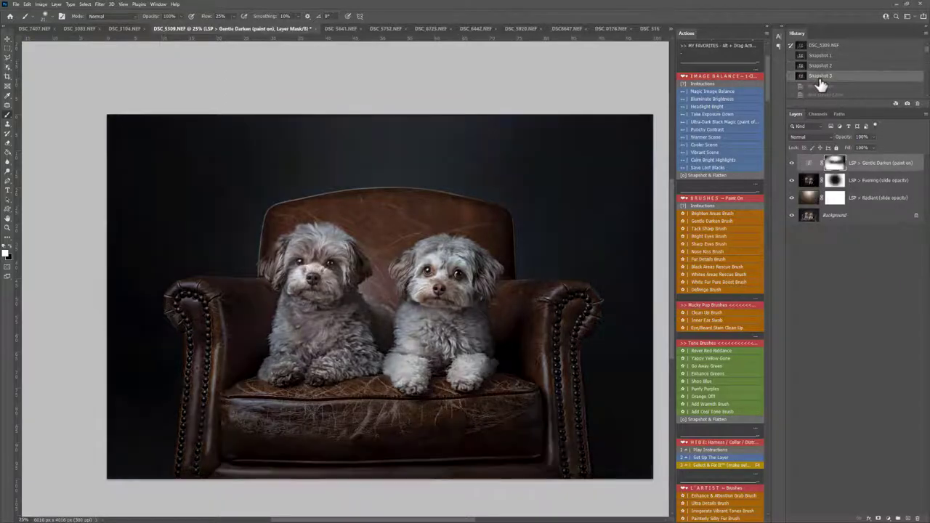
pyautogui.click(821, 55)
pyautogui.click(822, 77)
pyautogui.click(828, 45)
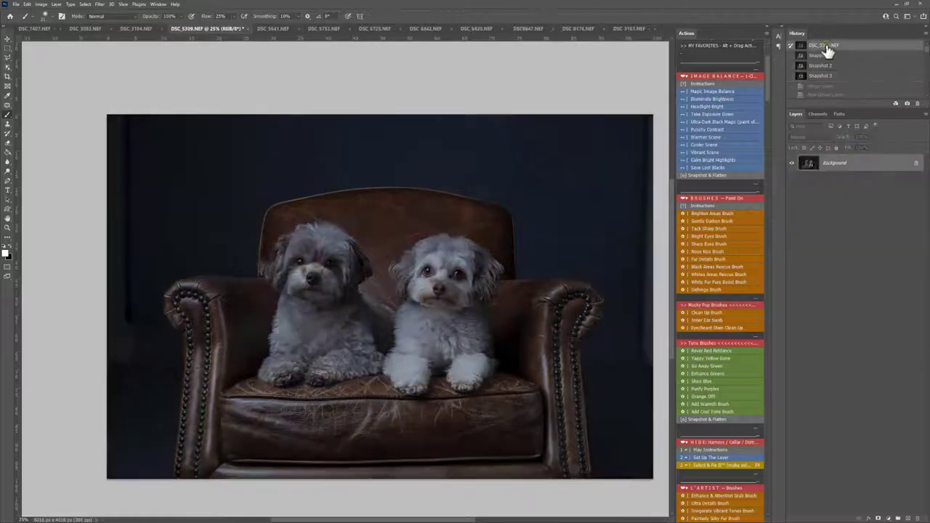
pyautogui.click(826, 77)
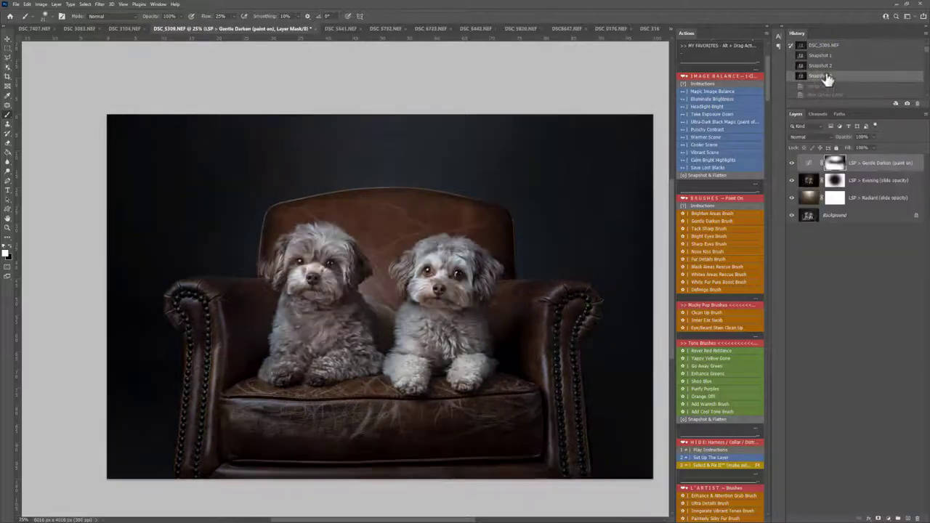
pyautogui.click(825, 45)
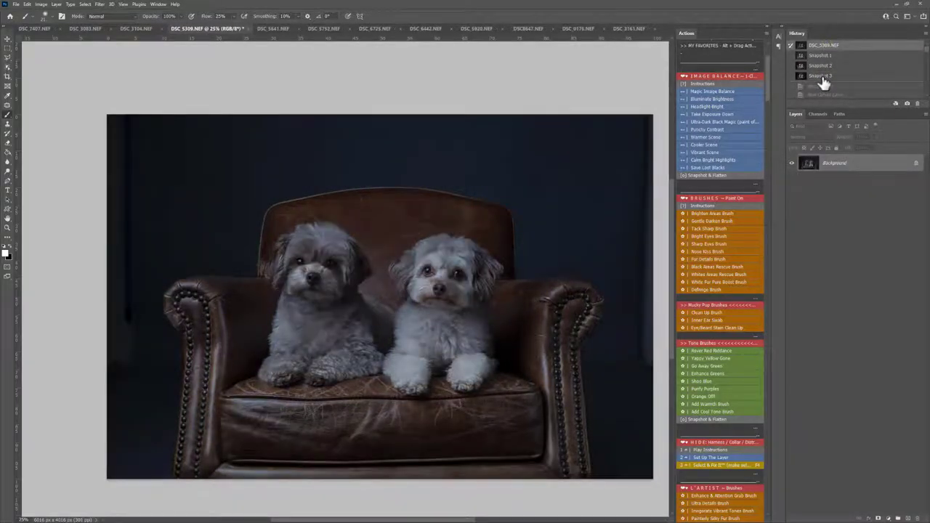
pyautogui.click(822, 77)
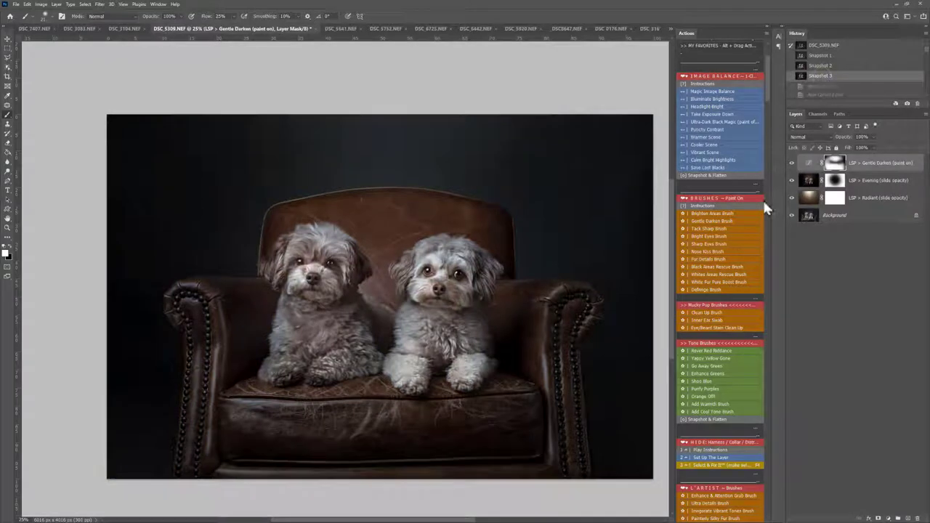
# Step: Use Flatten Image to merge Gentle Darken, Evening and Radiant into one Background layer
pyautogui.scroll(-5, 743, 349)
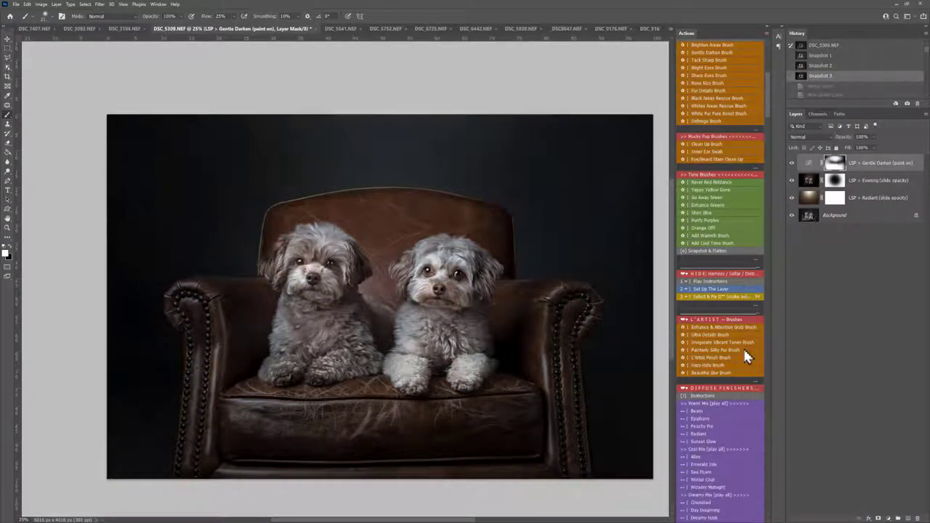
pyautogui.scroll(-2, 743, 347)
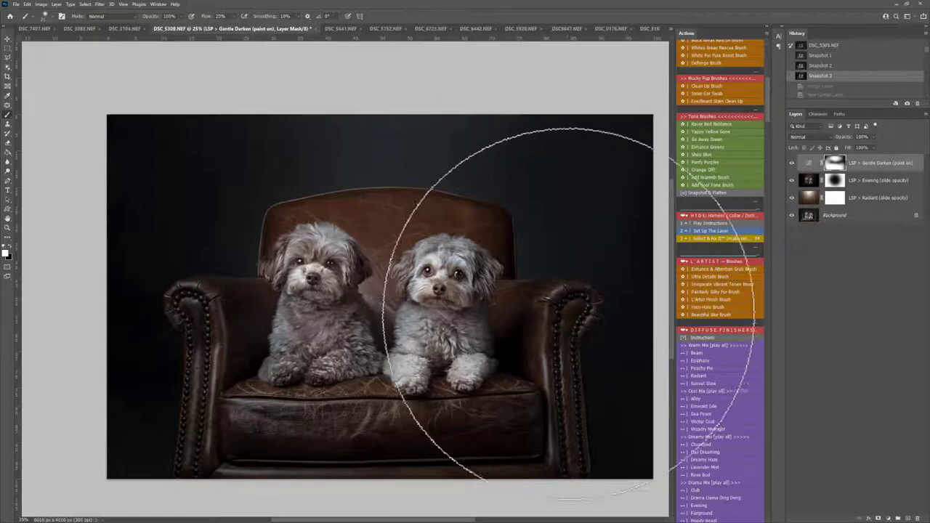
pyautogui.scroll(-3, 698, 312)
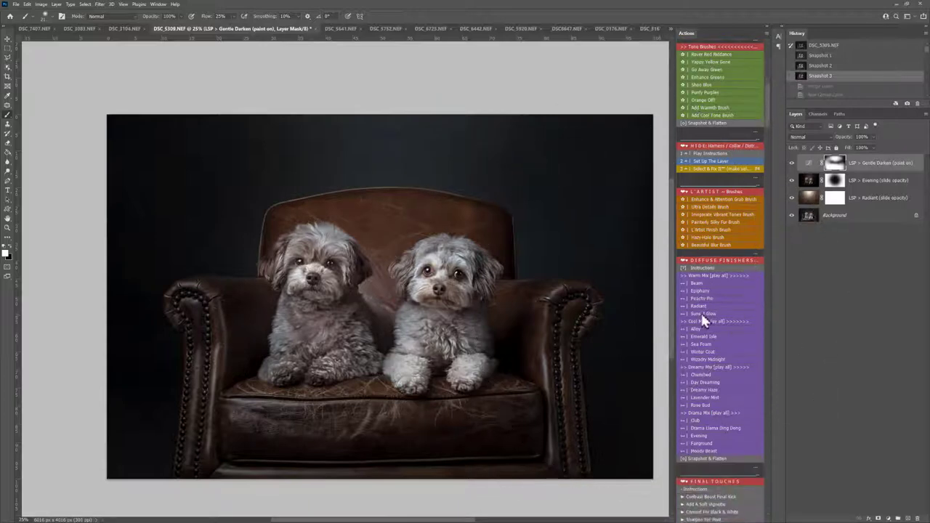
pyautogui.scroll(-7, 702, 318)
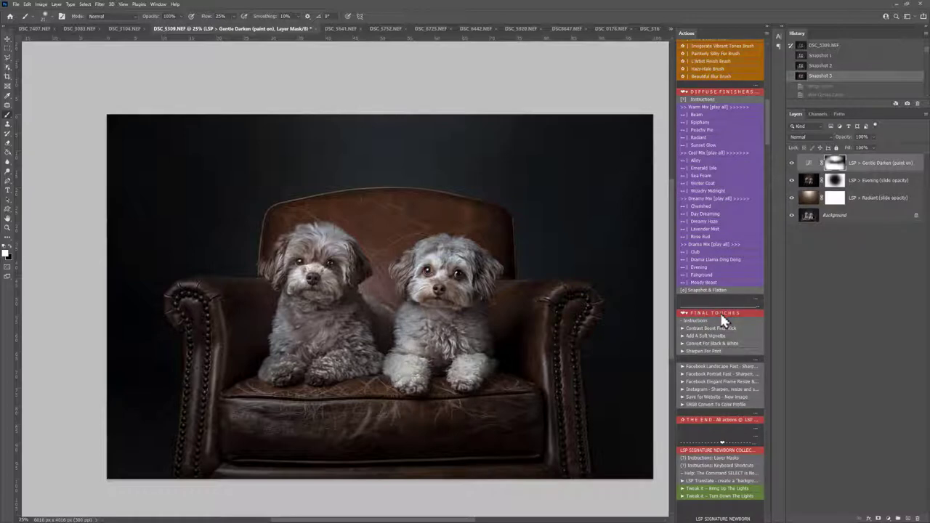
pyautogui.rightClick(854, 216)
pyautogui.click(876, 289)
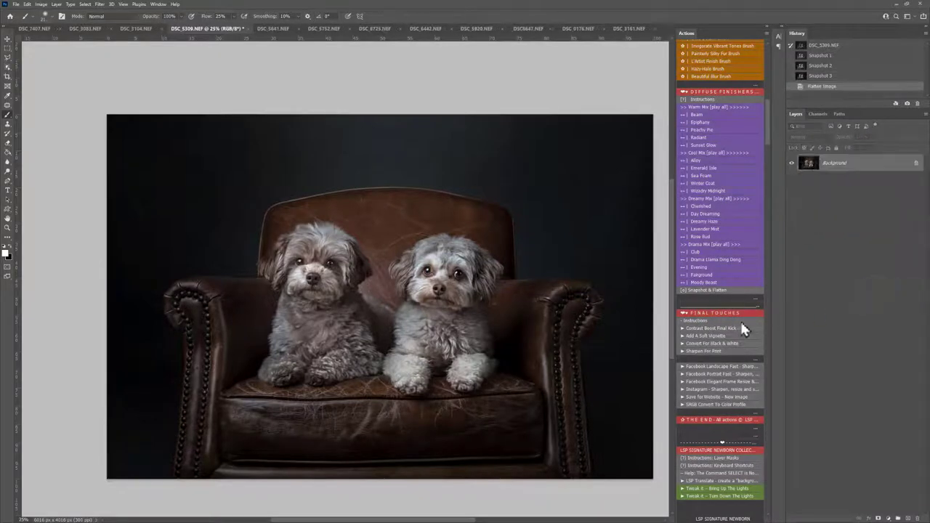
# Step: Apply the Contrast Boost finisher turned down to 15%, and add the Dramatic Vignette group
pyautogui.click(716, 327)
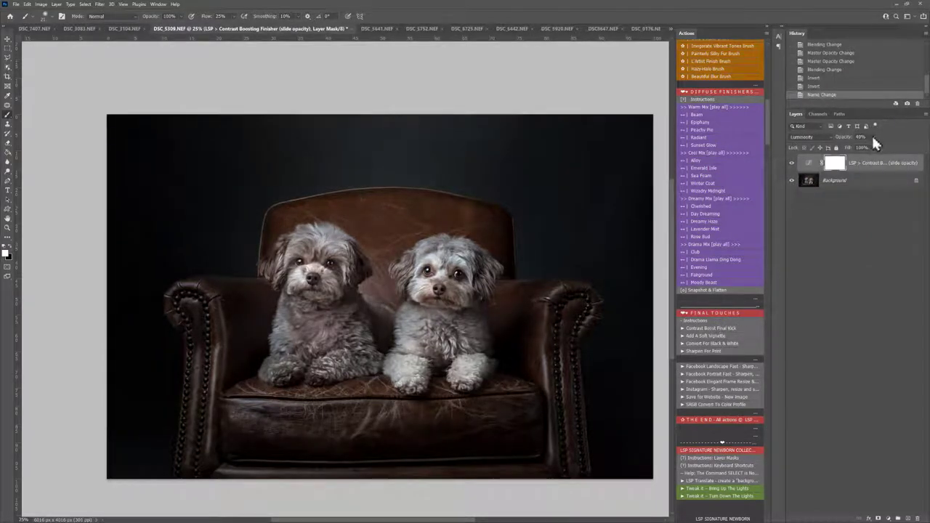
pyautogui.moveTo(873, 143)
pyautogui.mouseDown()
pyautogui.moveTo(872, 151)
pyautogui.moveTo(914, 158)
pyautogui.moveTo(853, 154)
pyautogui.moveTo(864, 157)
pyautogui.mouseUp()
pyautogui.click(726, 335)
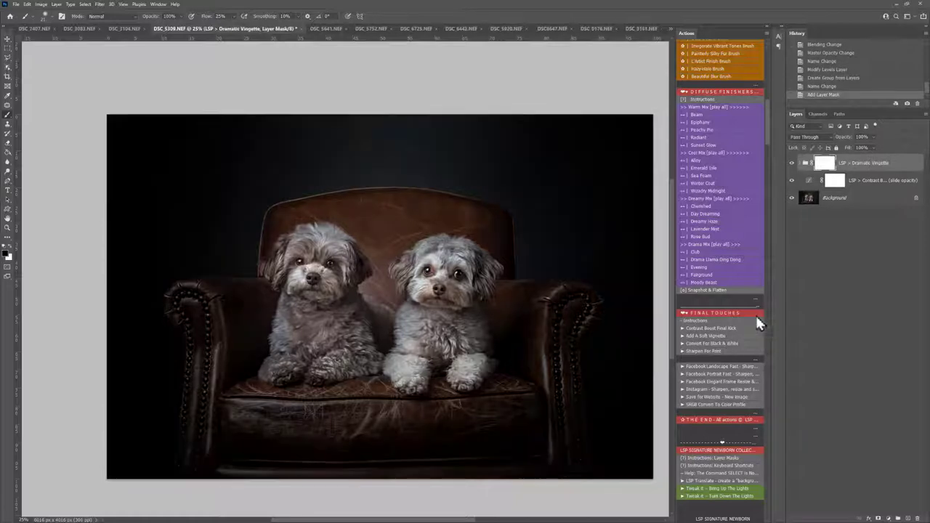
# Step: Lower the Dramatic Vignette group to 87% opacity and paint its mask away from the dogs
pyautogui.click(872, 136)
pyautogui.click(841, 146)
pyautogui.moveTo(856, 147); pyautogui.dragTo(862, 149)
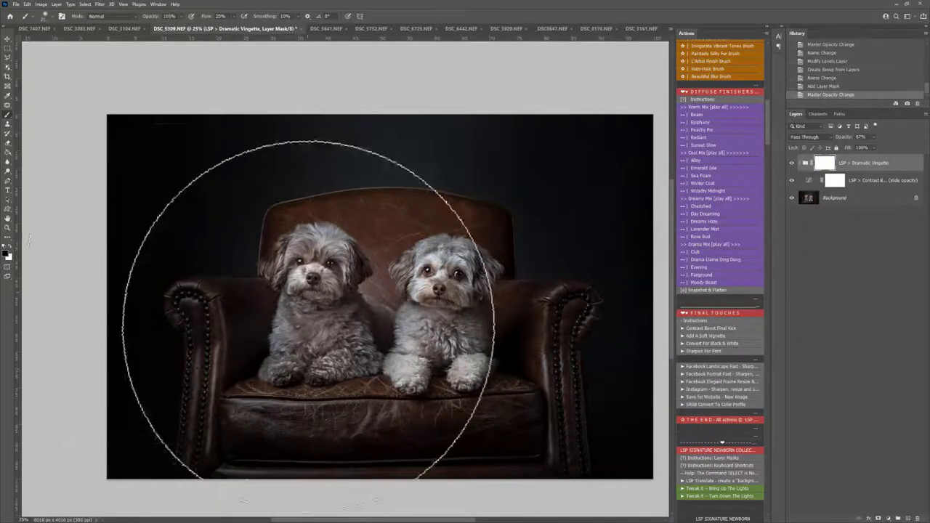
pyautogui.moveTo(191, 254)
pyautogui.mouseDown()
pyautogui.moveTo(325, 226)
pyautogui.moveTo(505, 220)
pyautogui.moveTo(229, 286)
pyautogui.moveTo(98, 358)
pyautogui.moveTo(323, 390)
pyautogui.moveTo(553, 392)
pyautogui.mouseUp()
pyautogui.scroll(-2, 723, 325)
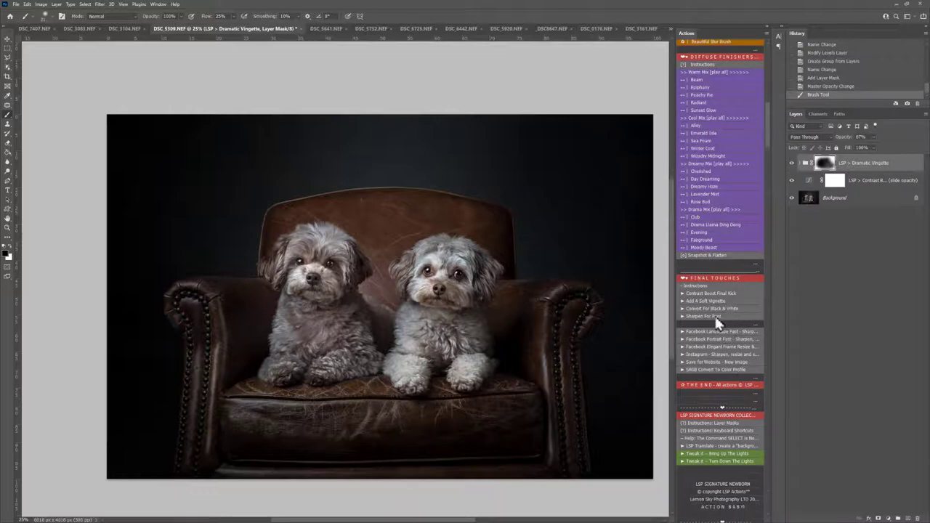
# Step: Add the B&W Simple layer, toggle it against colour up close, and leave it hidden
pyautogui.click(715, 310)
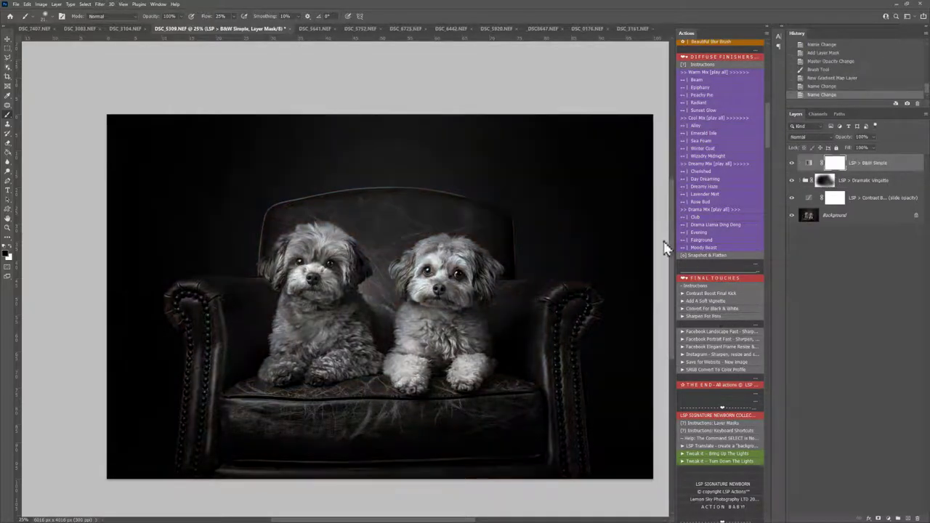
pyautogui.click(792, 163)
pyautogui.click(792, 163)
pyautogui.click(793, 164)
pyautogui.click(793, 164)
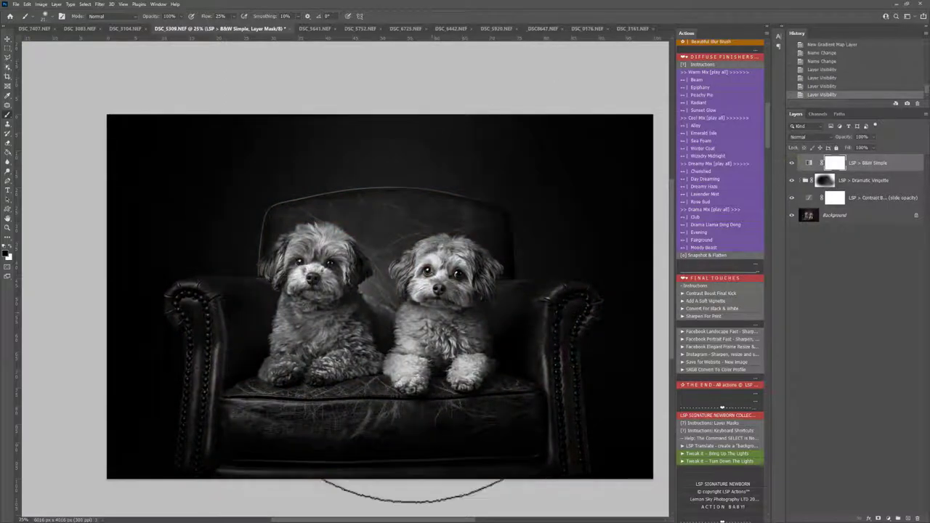
pyautogui.press('z')
pyautogui.moveTo(411, 306); pyautogui.dragTo(428, 332)
pyautogui.click(792, 163)
pyautogui.click(793, 163)
pyautogui.moveTo(374, 359); pyautogui.dragTo(353, 340)
pyautogui.click(792, 163)
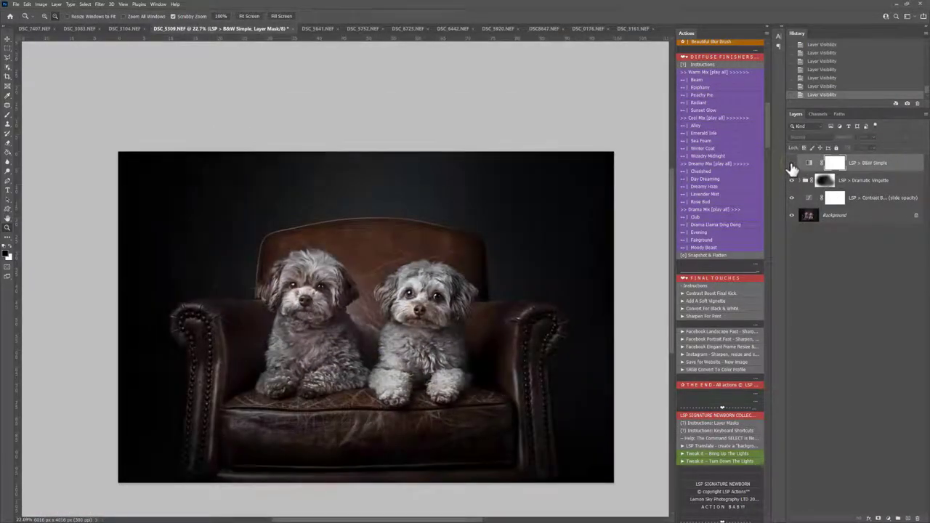
# Step: Add a Sharpen for Print layer, check it on the dogs' faces, and set it to 41% opacity
pyautogui.click(705, 317)
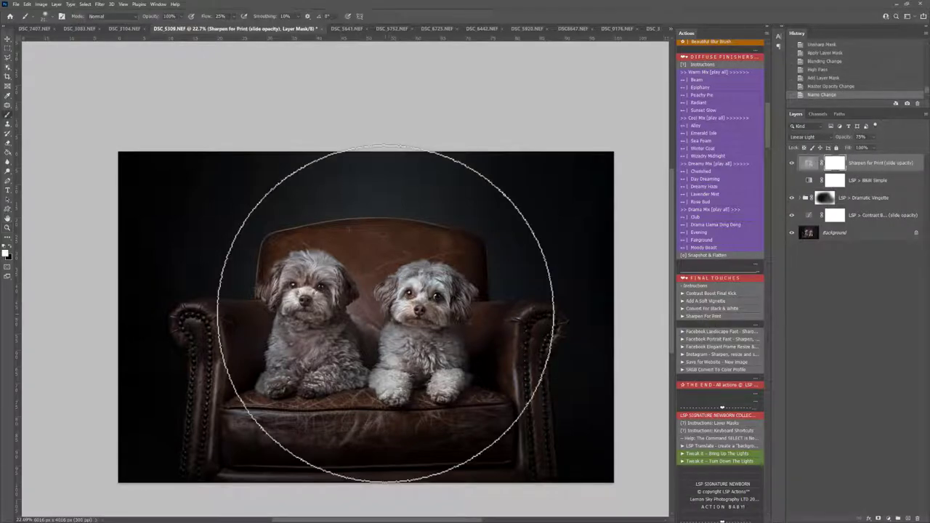
pyautogui.press('z')
pyautogui.moveTo(389, 314); pyautogui.dragTo(429, 334)
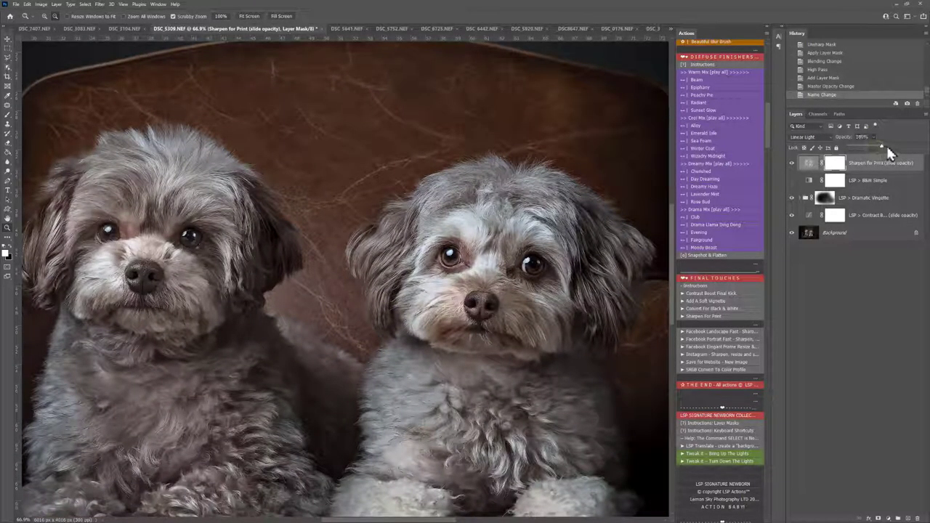
pyautogui.moveTo(846, 148); pyautogui.dragTo(876, 155)
pyautogui.moveTo(861, 142); pyautogui.dragTo(862, 144)
pyautogui.keyDown('alt'); pyautogui.click(565, 323); pyautogui.keyUp('alt')
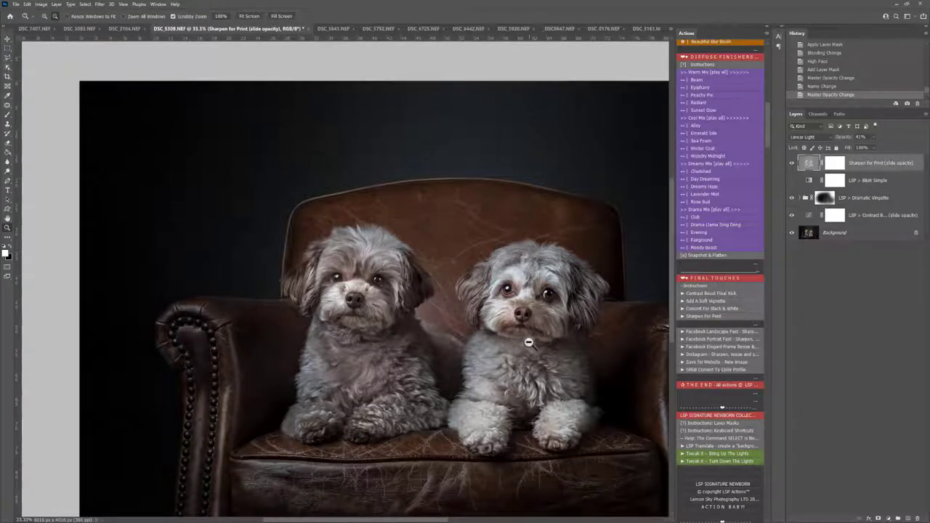
pyautogui.press('space')
pyautogui.moveTo(552, 341); pyautogui.dragTo(500, 304)
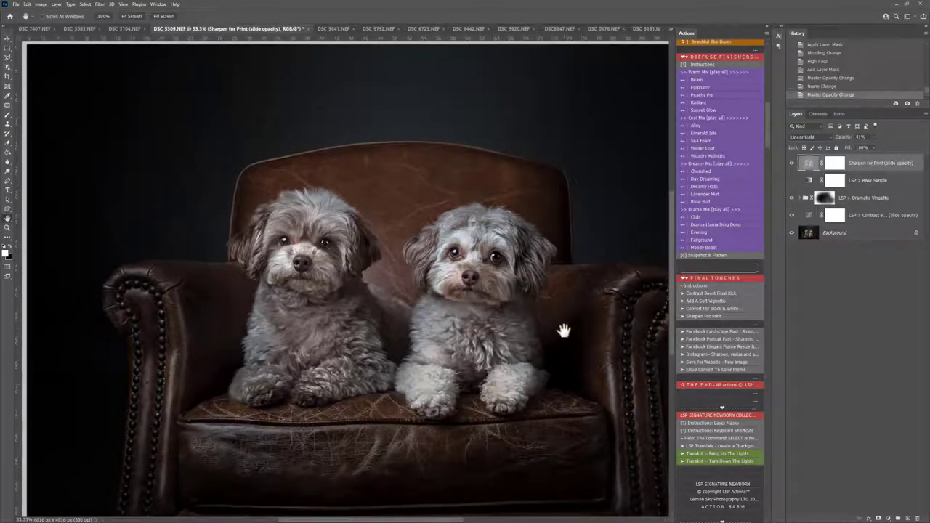
# Step: Run Facebook Landscape Fast for a 2048 × 1367 px Untitled-1 copy, cancelling the save prompt
pyautogui.click(714, 334)
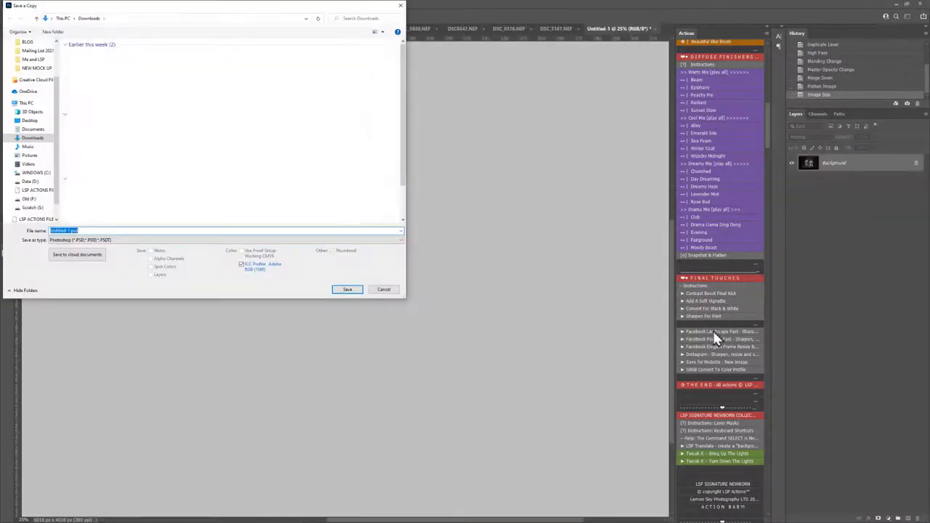
pyautogui.click(385, 291)
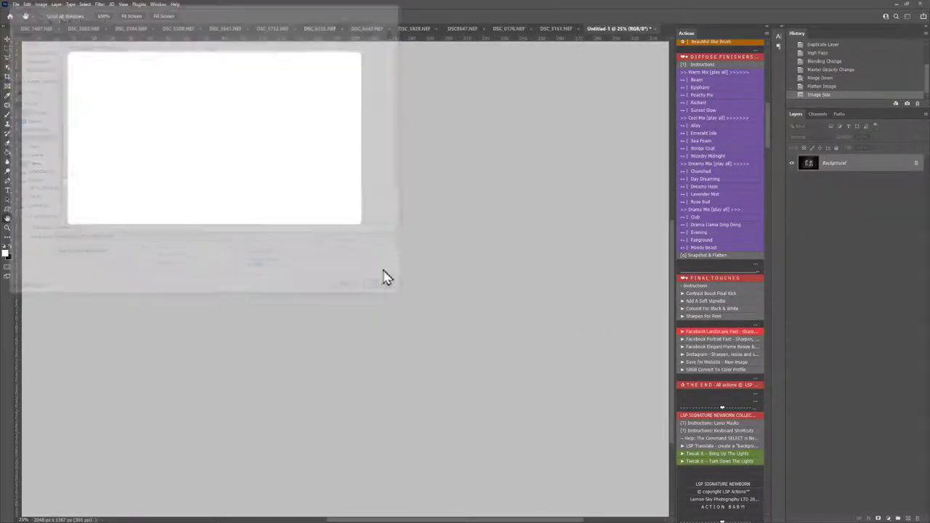
pyautogui.moveTo(175, 176); pyautogui.dragTo(331, 254)
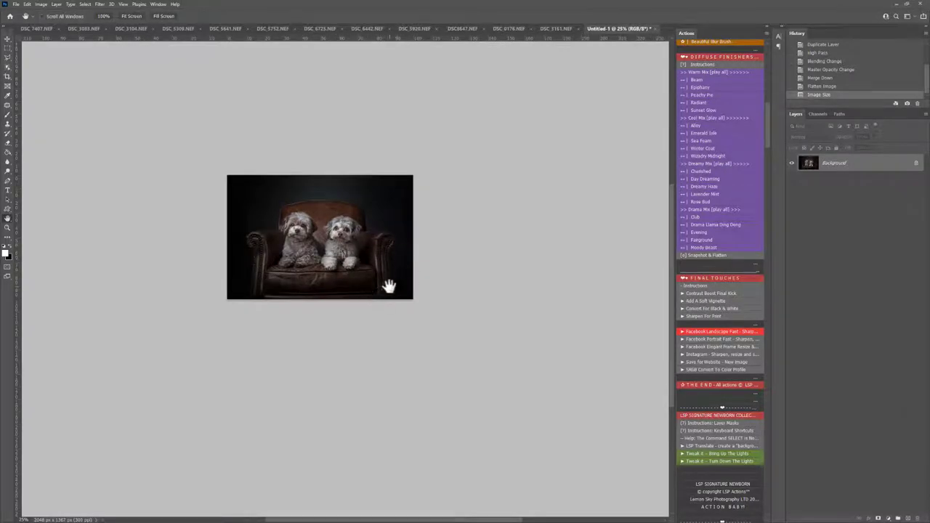
# Step: Zoom and recentre the Untitled-1 copy, then bring up the File > Export options
pyautogui.click(15, 4)
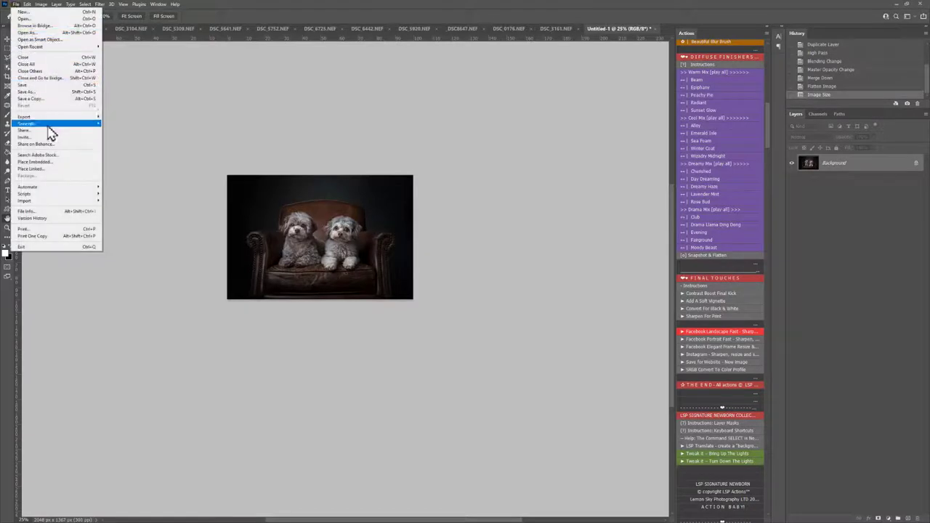
pyautogui.press('Escape')
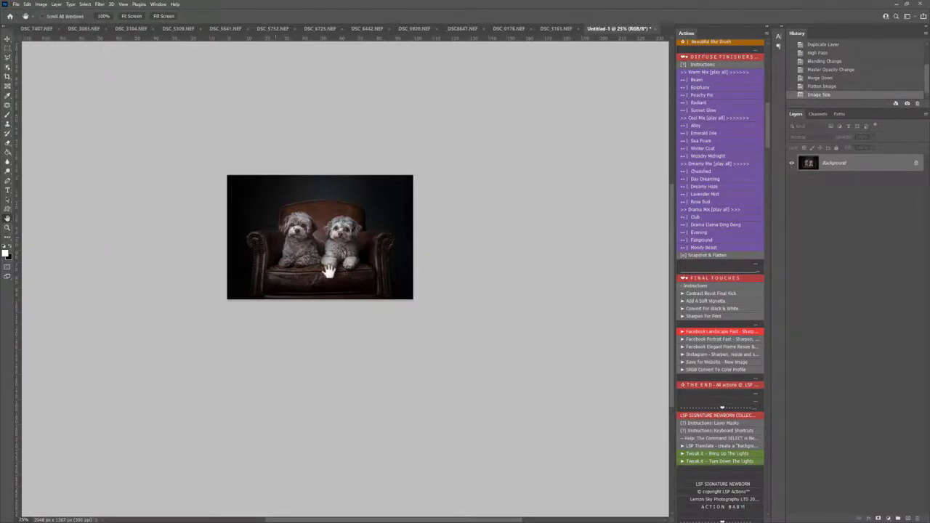
pyautogui.press('z')
pyautogui.moveTo(355, 260); pyautogui.dragTo(382, 274)
pyautogui.press('h')
pyautogui.moveTo(339, 230); pyautogui.dragTo(390, 267)
pyautogui.click(15, 4)
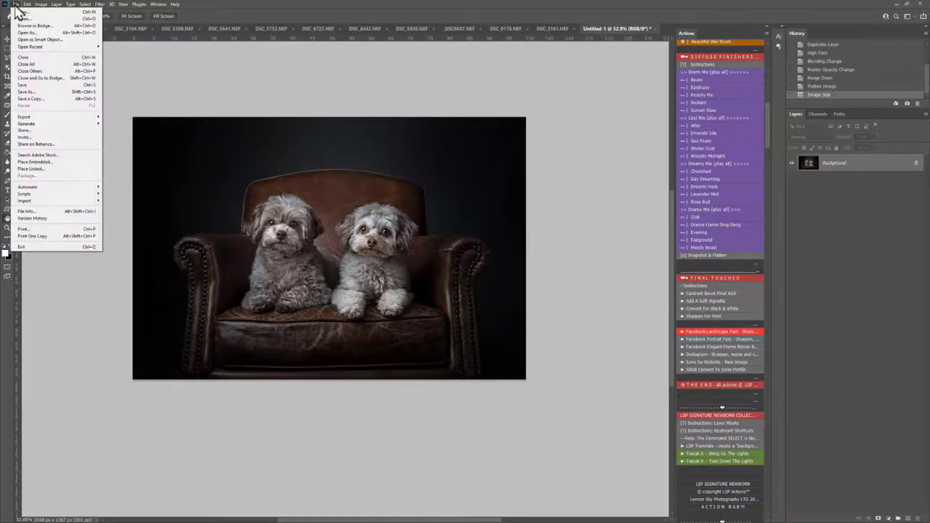
pyautogui.moveTo(67, 117)
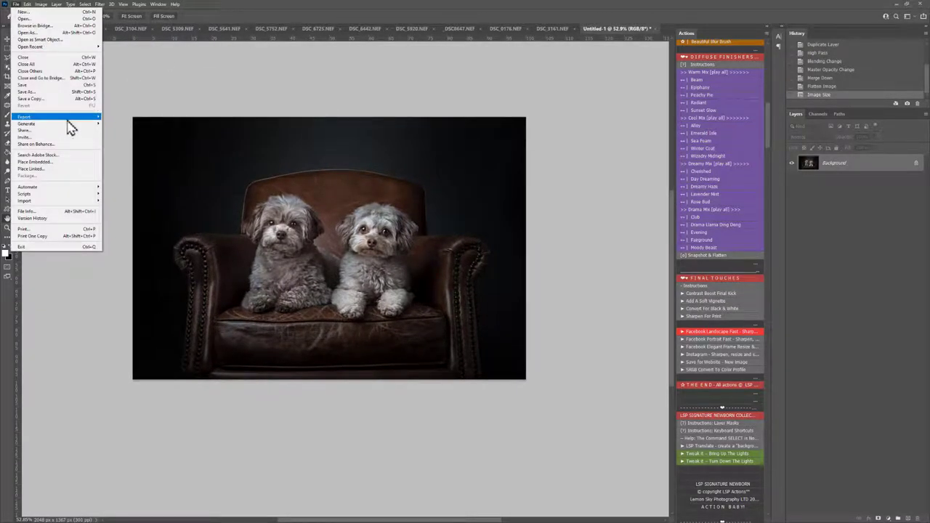
pyautogui.click(126, 145)
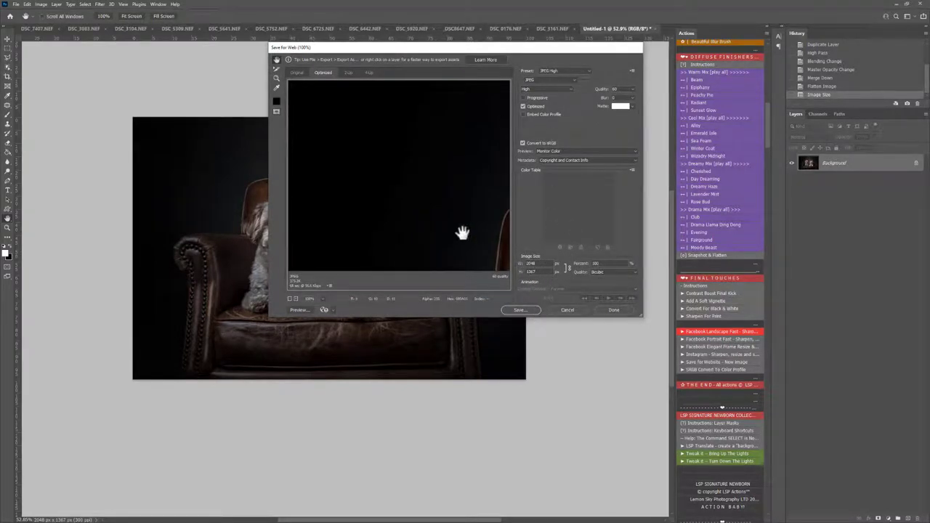
pyautogui.moveTo(466, 228); pyautogui.dragTo(303, 166)
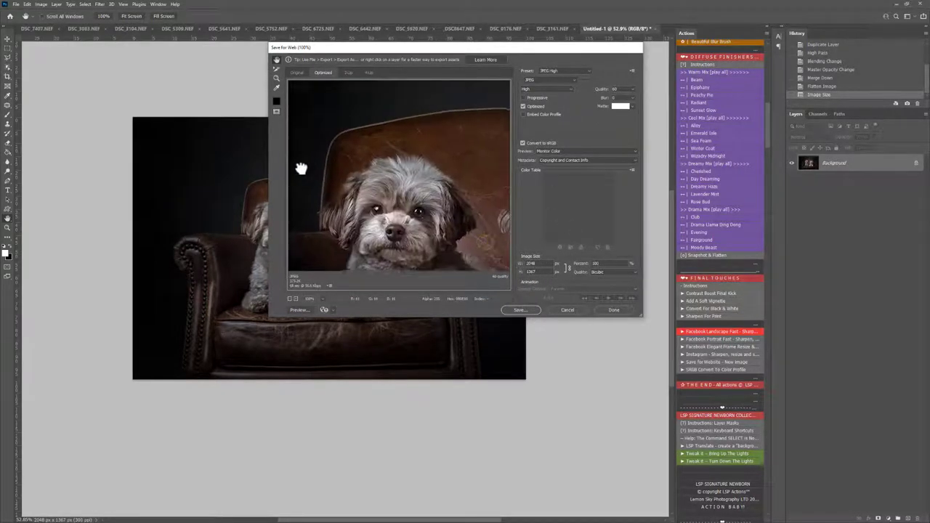
pyautogui.click(567, 310)
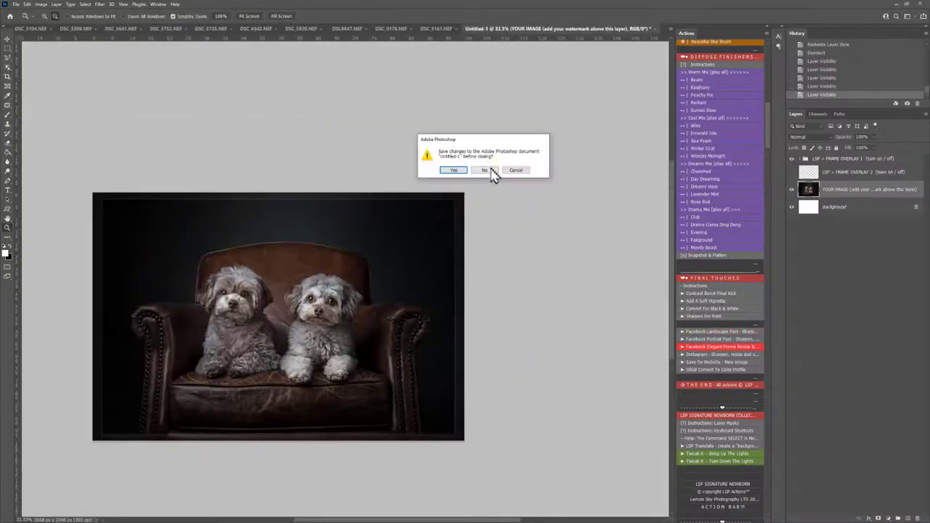
# Step: Close Untitled-1, zoom out and recentre DSC_5309.NEF, and deselect with Ctrl+D
pyautogui.click(493, 175)
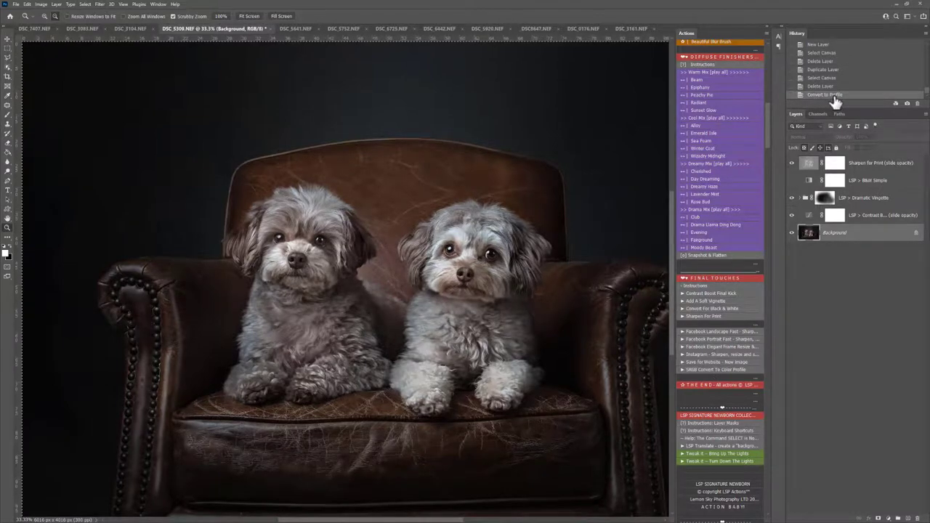
pyautogui.keyDown('alt'); pyautogui.click(536, 307); pyautogui.keyUp('alt')
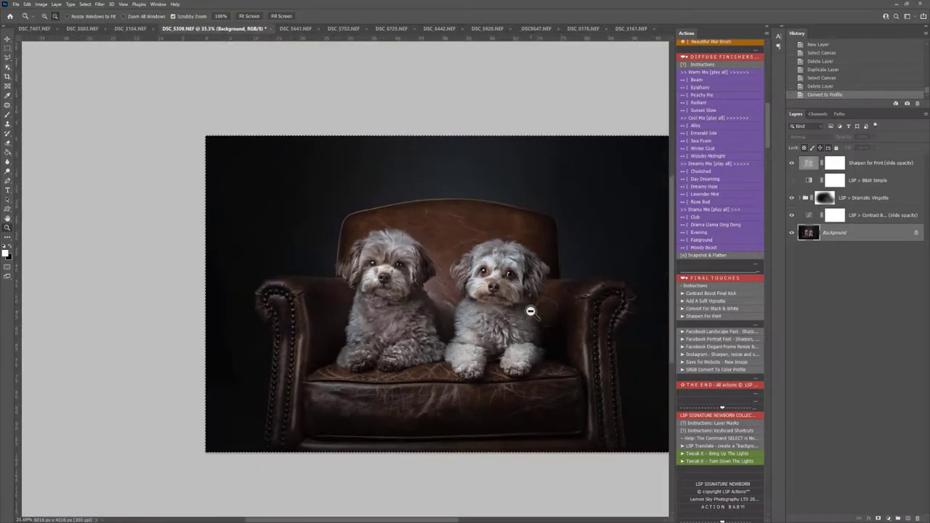
pyautogui.press('h')
pyautogui.moveTo(536, 307); pyautogui.dragTo(506, 309)
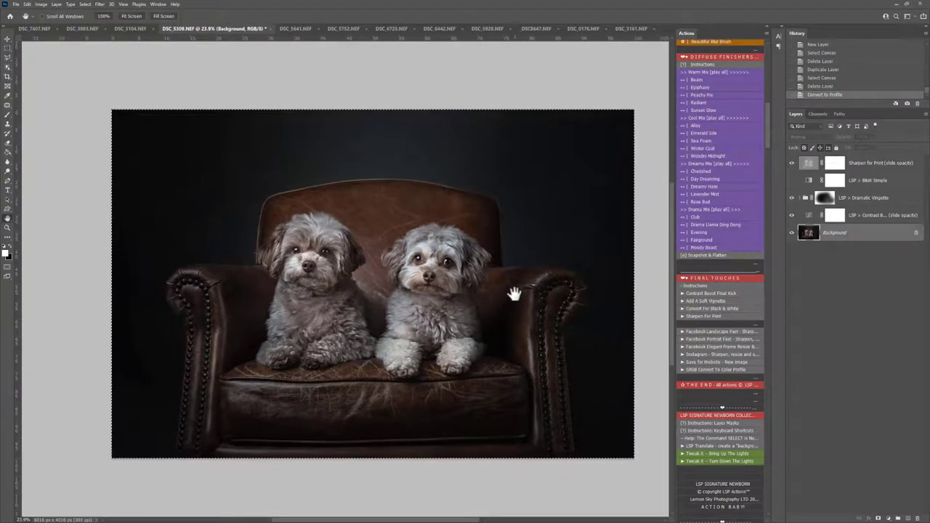
pyautogui.hotkey('ctrl', 'd')
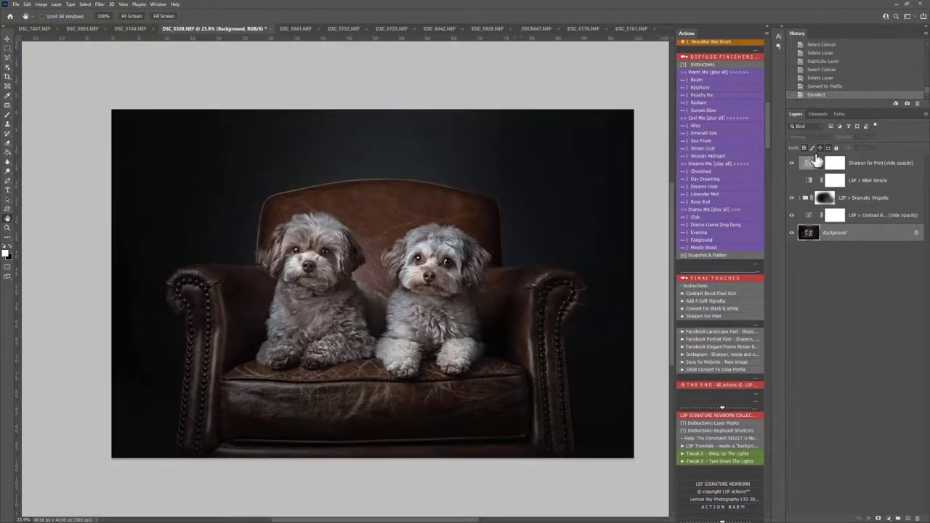
# Step: Scroll the Actions panel to the top to show the TOOLS set with Convert To SRGB and IMAGE BALANCE
pyautogui.scroll(2, 760, 210)
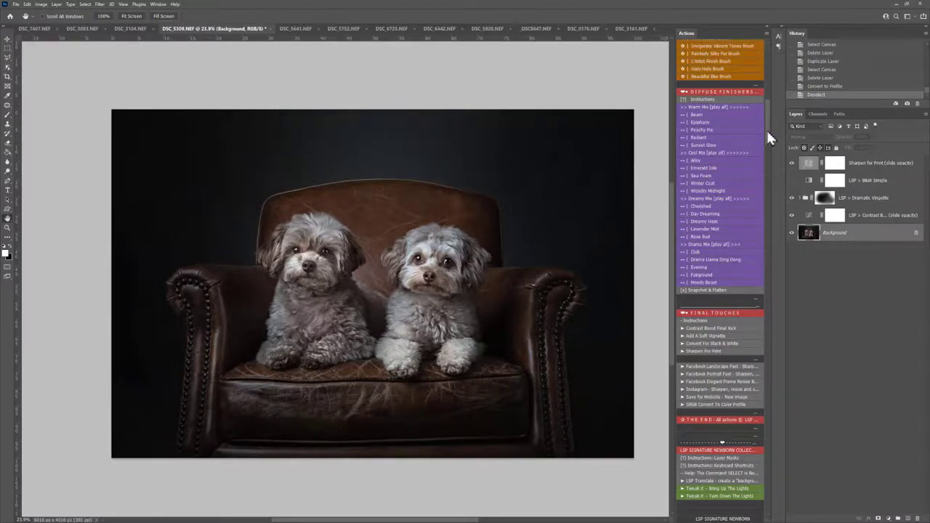
pyautogui.moveTo(766, 128); pyautogui.dragTo(769, 75)
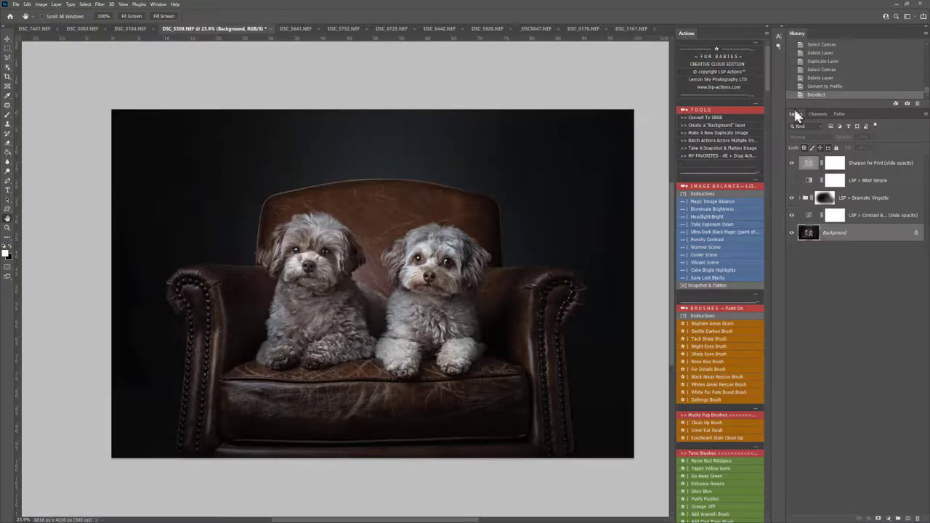
pyautogui.scroll(-1, 764, 74)
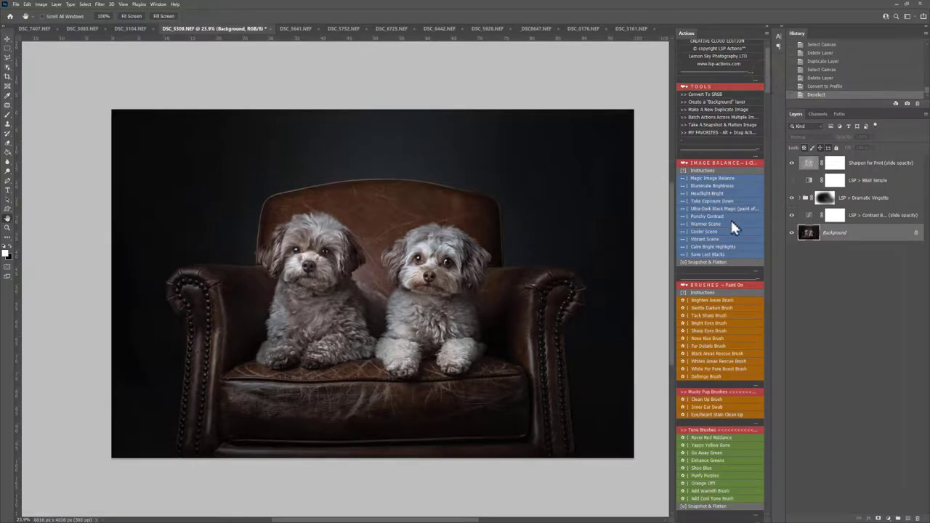